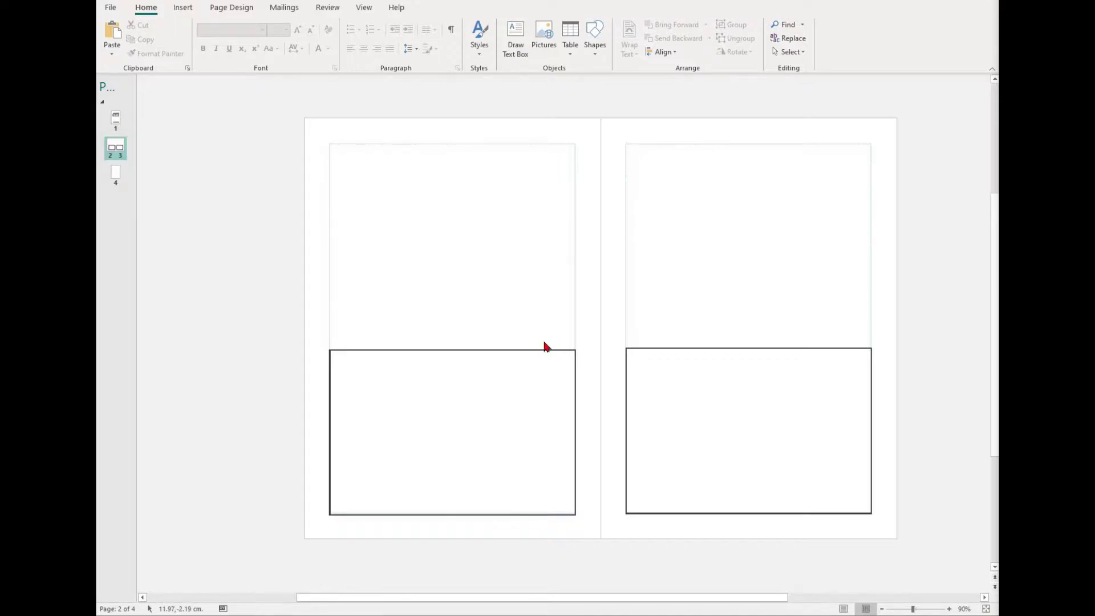
Paste the copied New Zealand history paragraph into the empty text box on the left page
left_click(540, 381)
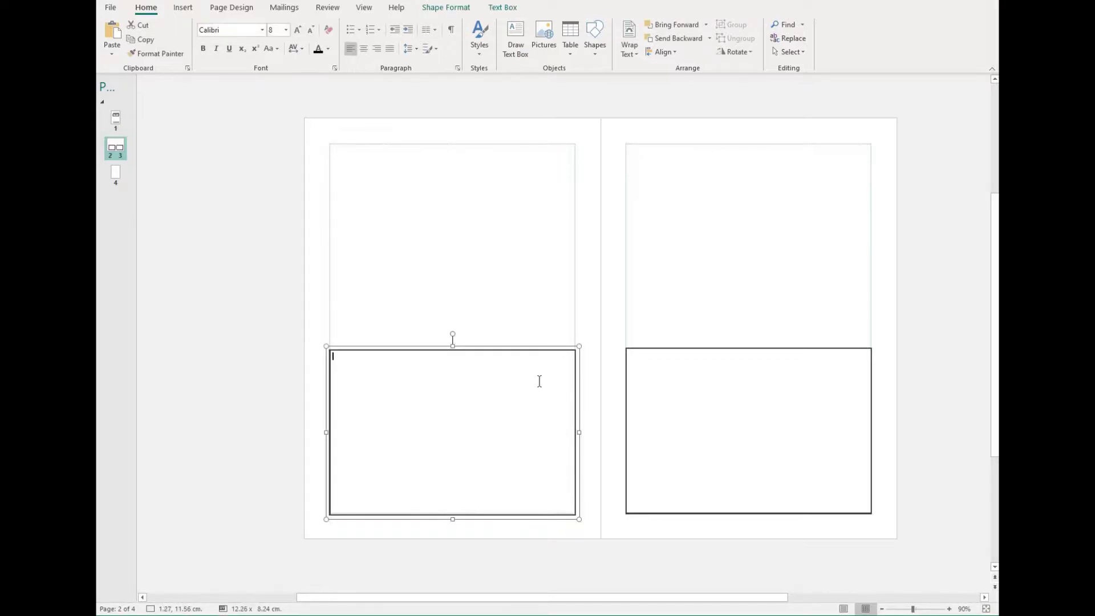
left_click(505, 8)
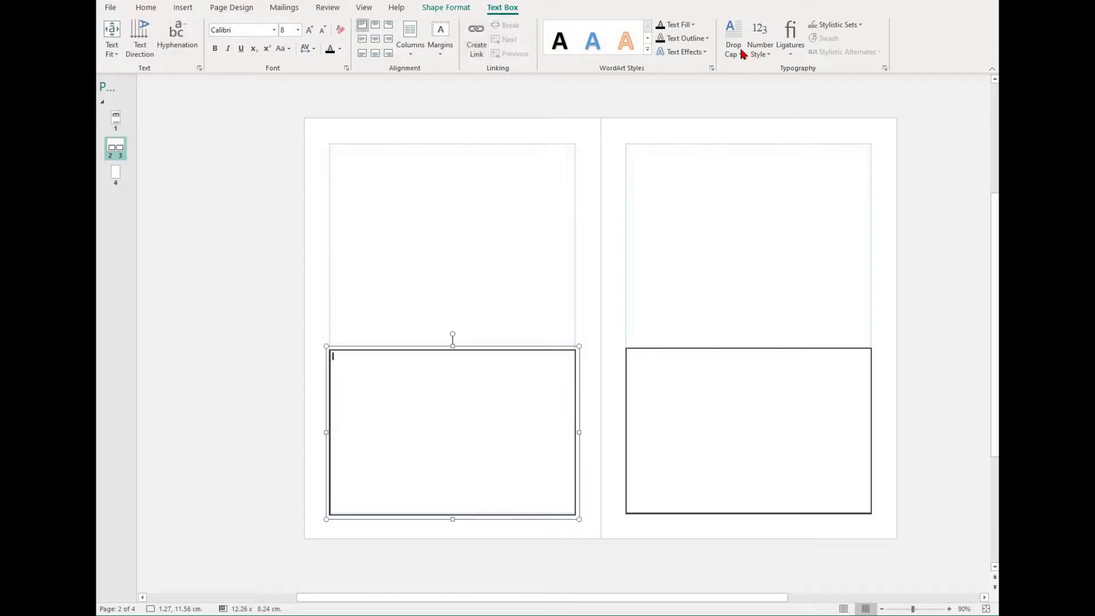
right_click(409, 369)
left_click(439, 180)
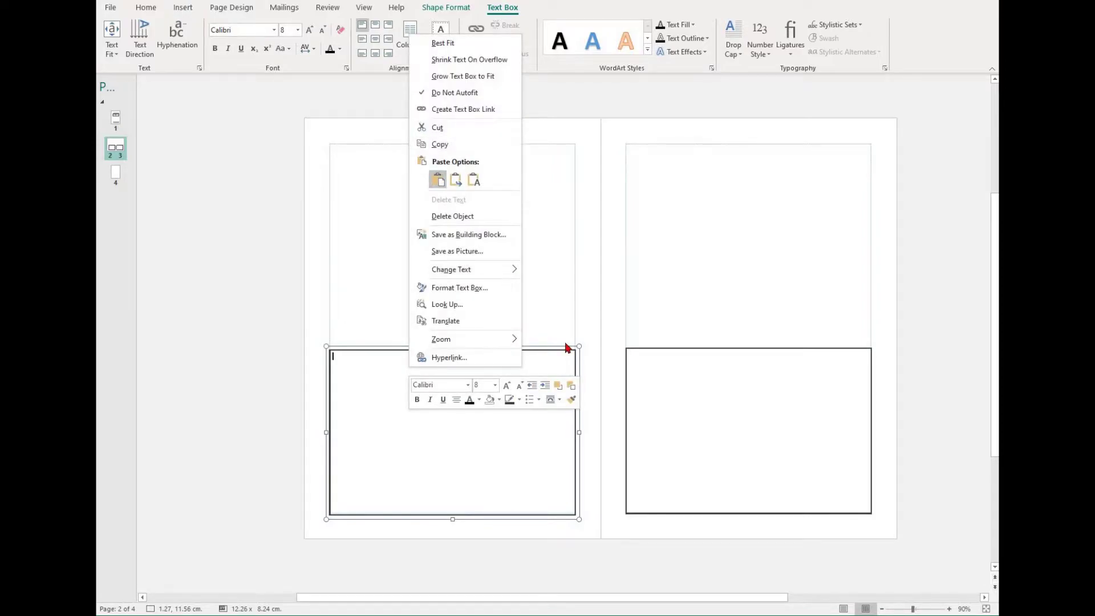
left_click_drag(312, 355, 313, 356)
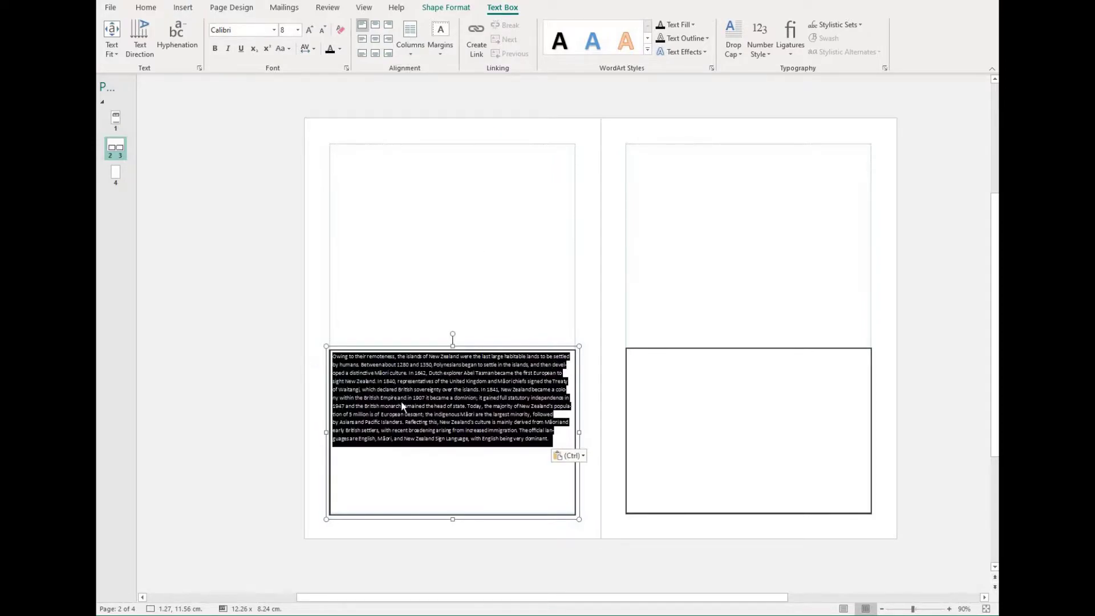
left_click(531, 487)
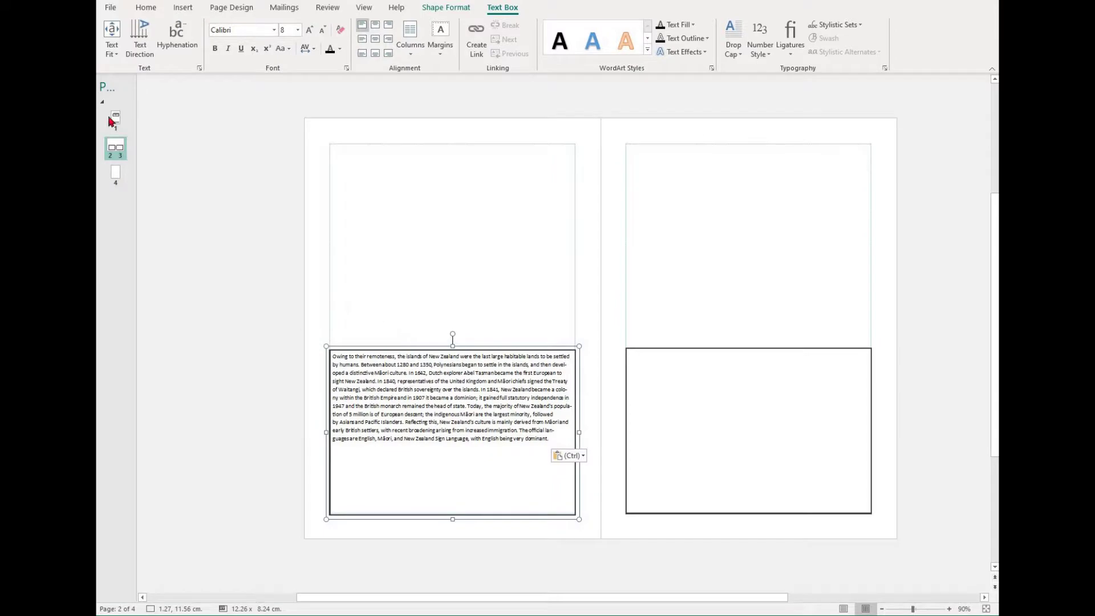
Select the whole pasted paragraph and enlarge its font size to 12 pt
left_click_drag(559, 443, 328, 345)
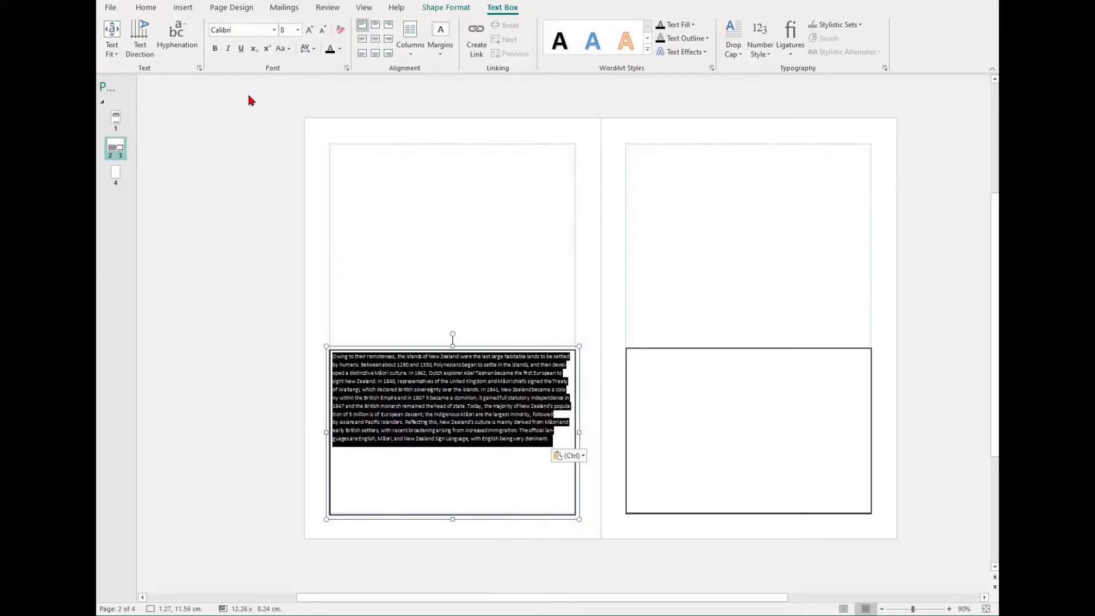
left_click(310, 29)
left_click(309, 29)
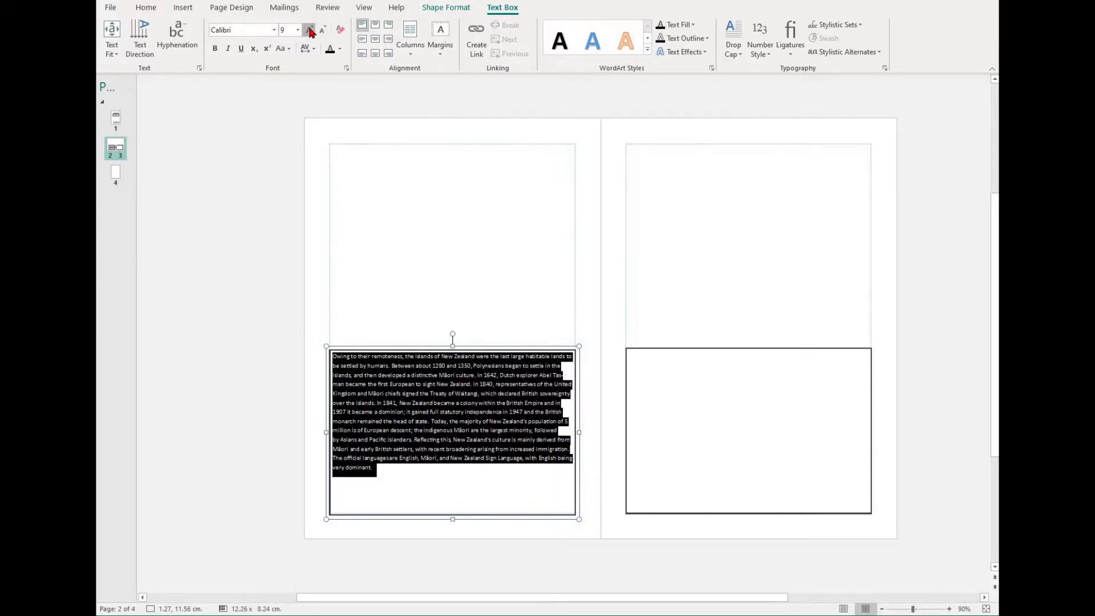
left_click(310, 29)
left_click(310, 29)
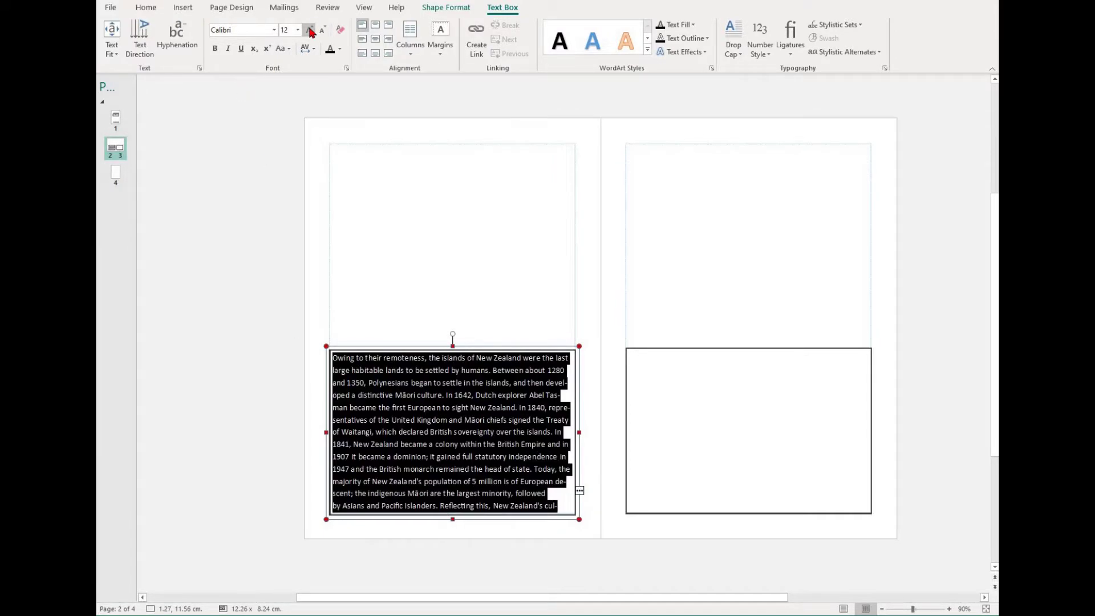
Apply the Best Fit text fitting to the paragraph's box, and switch it to Grow Text Box to Fit
left_click(113, 50)
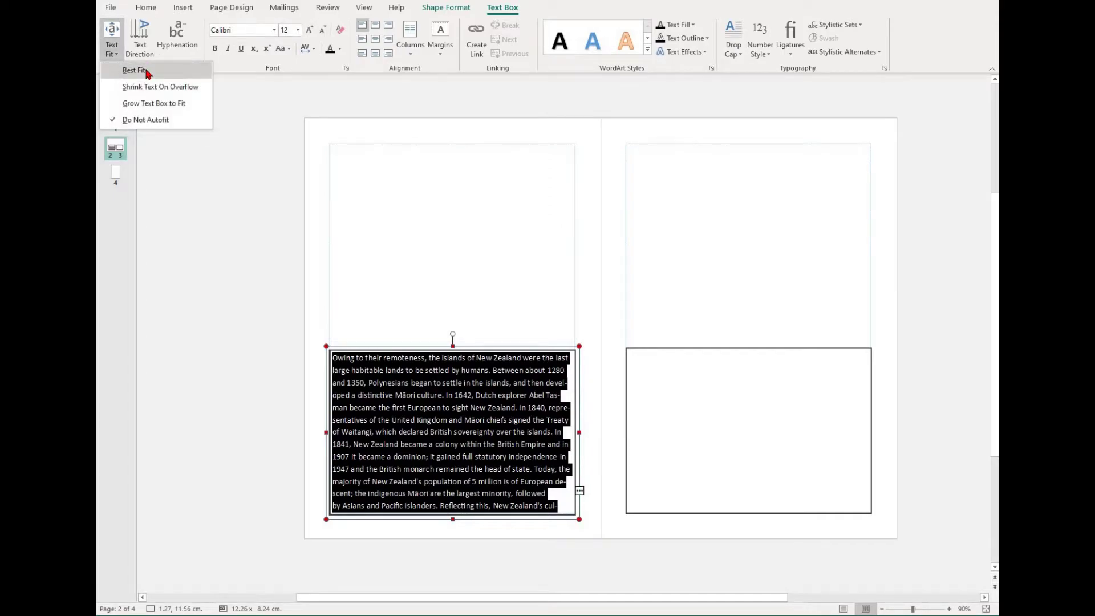
left_click(147, 73)
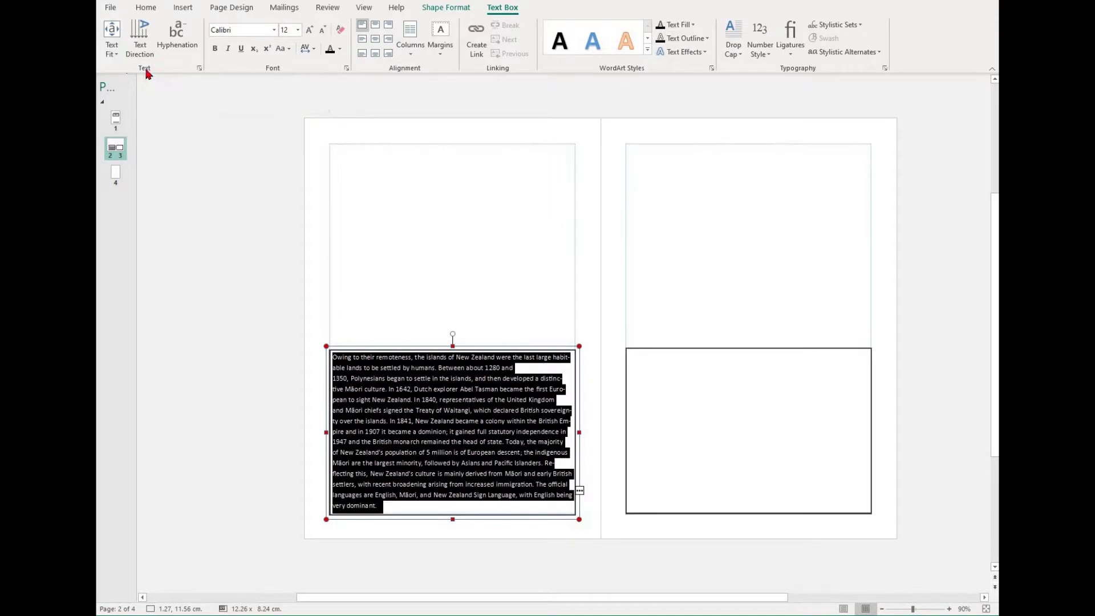
left_click(112, 50)
left_click(153, 103)
Increase and decrease the paragraph's font size stepwise to try the growing box, leaving it at 10 pt
left_click(310, 30)
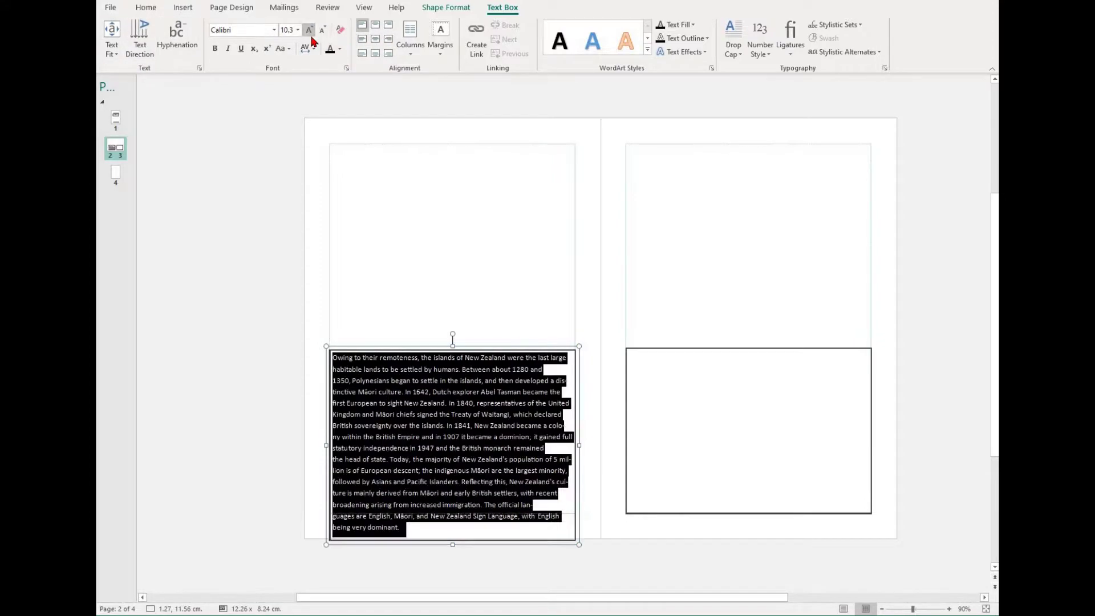
left_click(309, 30)
left_click(310, 31)
left_click(322, 30)
left_click(323, 30)
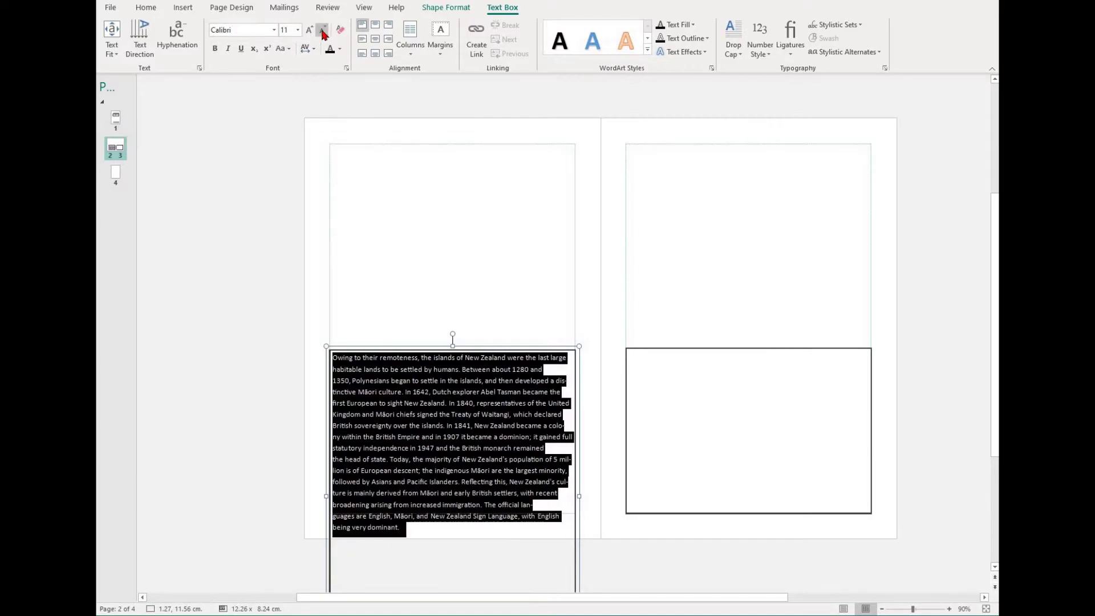
left_click(323, 30)
left_click(322, 30)
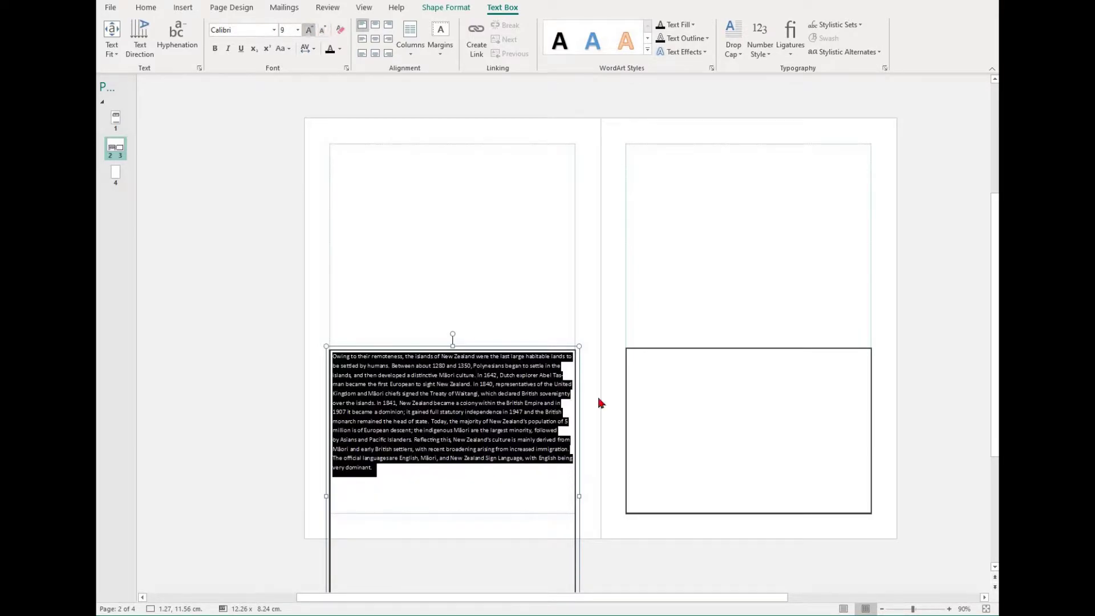
Shorten the paragraph's text box from its lower edge to a height of about 4.61 cm
scroll(570, 445, "down", 1)
left_click(457, 505)
scroll(455, 505, "down", 2)
left_click(455, 505)
left_click_drag(451, 509, 430, 313)
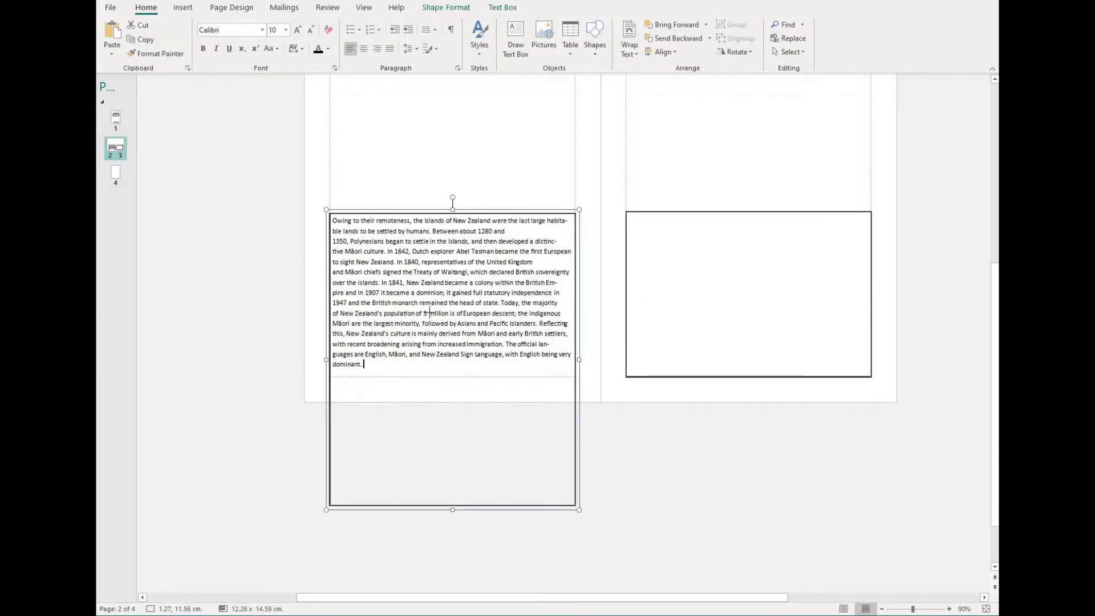
left_click(327, 239)
left_click(333, 242)
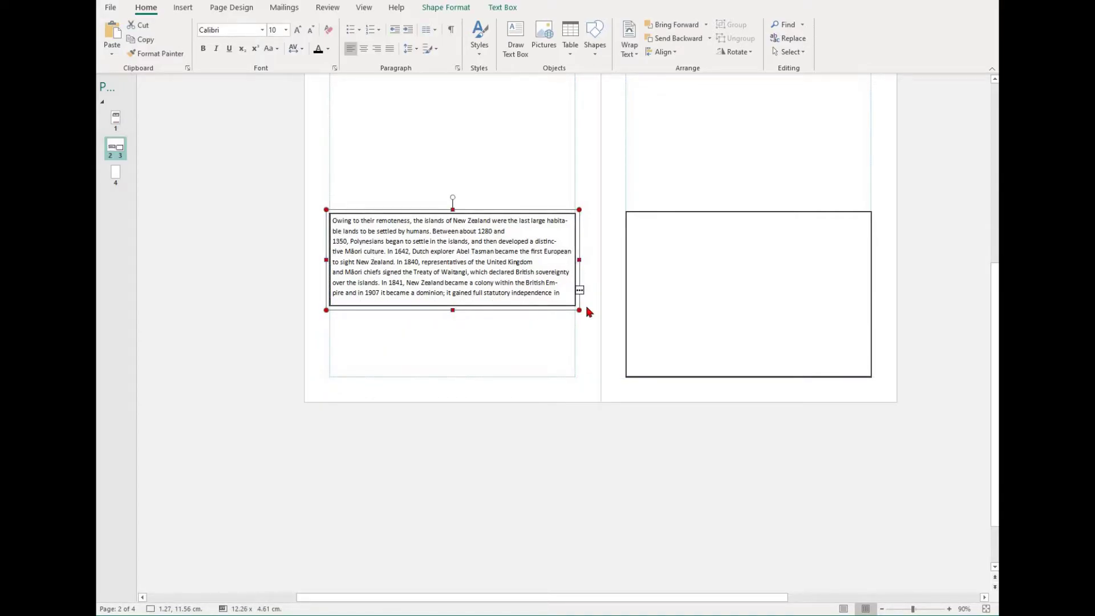
Toggle the text direction of the New Zealand paragraph between vertical and horizontal, ending with horizontal text
scroll(700, 369, "up", 3)
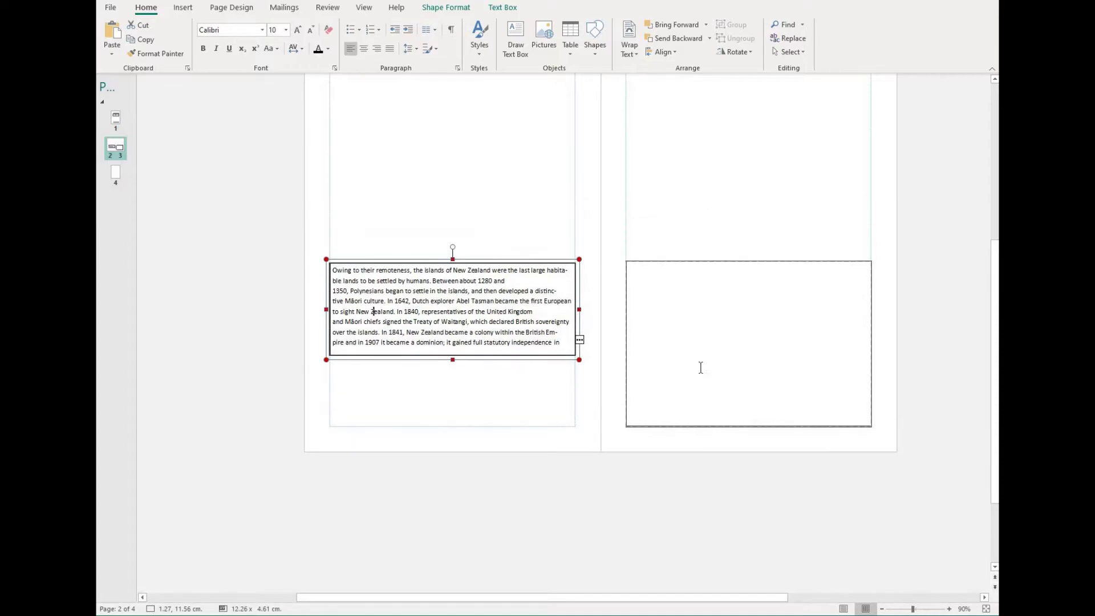
left_click(575, 448)
left_click(541, 408)
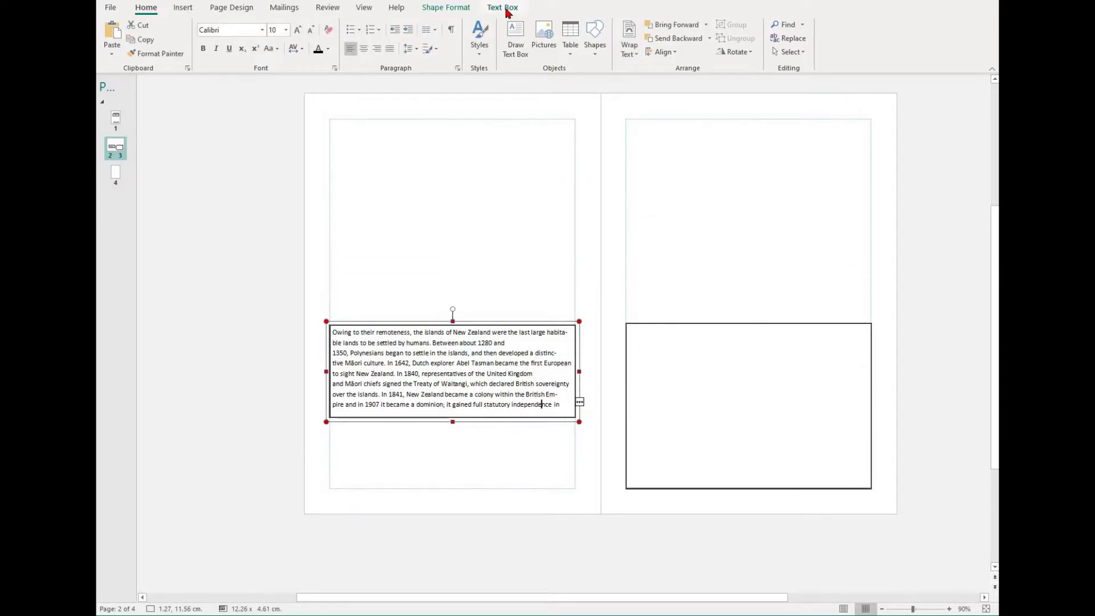
left_click(504, 8)
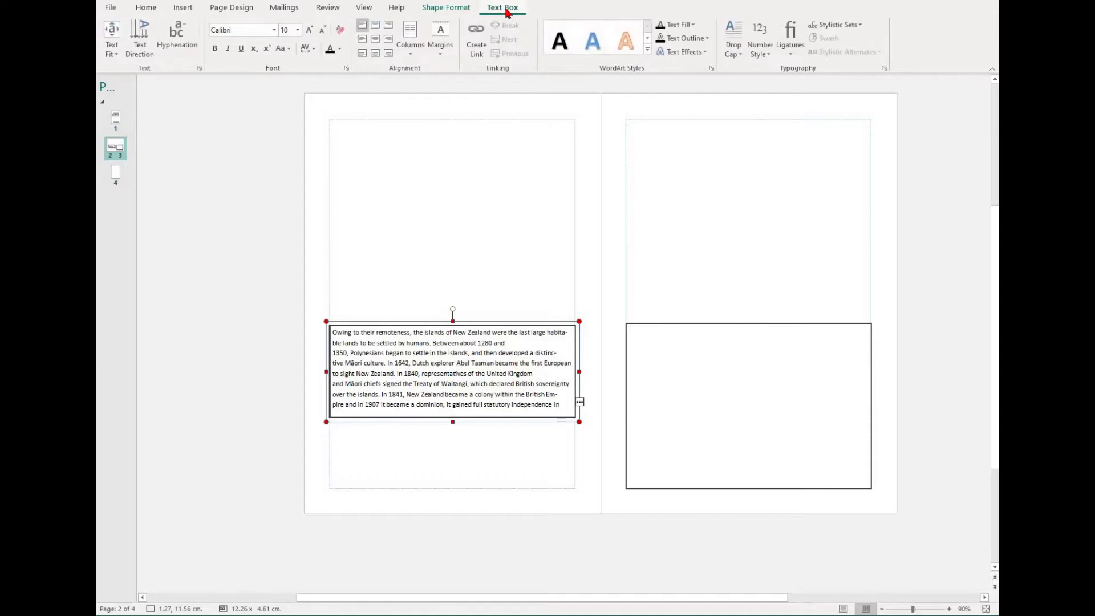
left_click(140, 52)
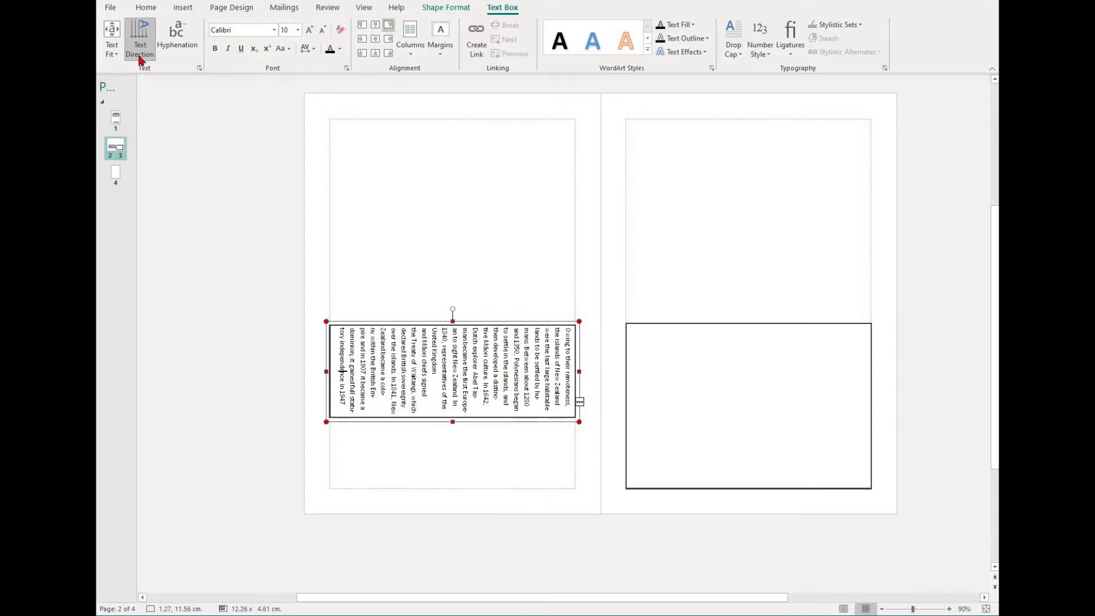
left_click(140, 52)
left_click(140, 51)
left_click(140, 51)
left_click(139, 54)
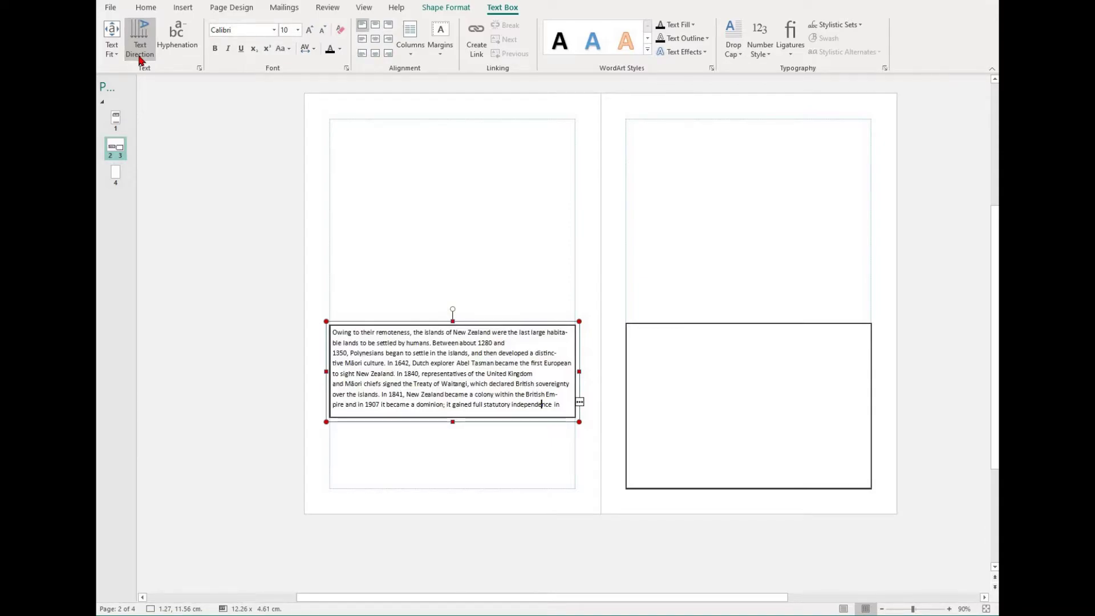
Make the paragraph's text vertical and rotate its text box 180 degrees so the lines read upward
left_click(139, 57)
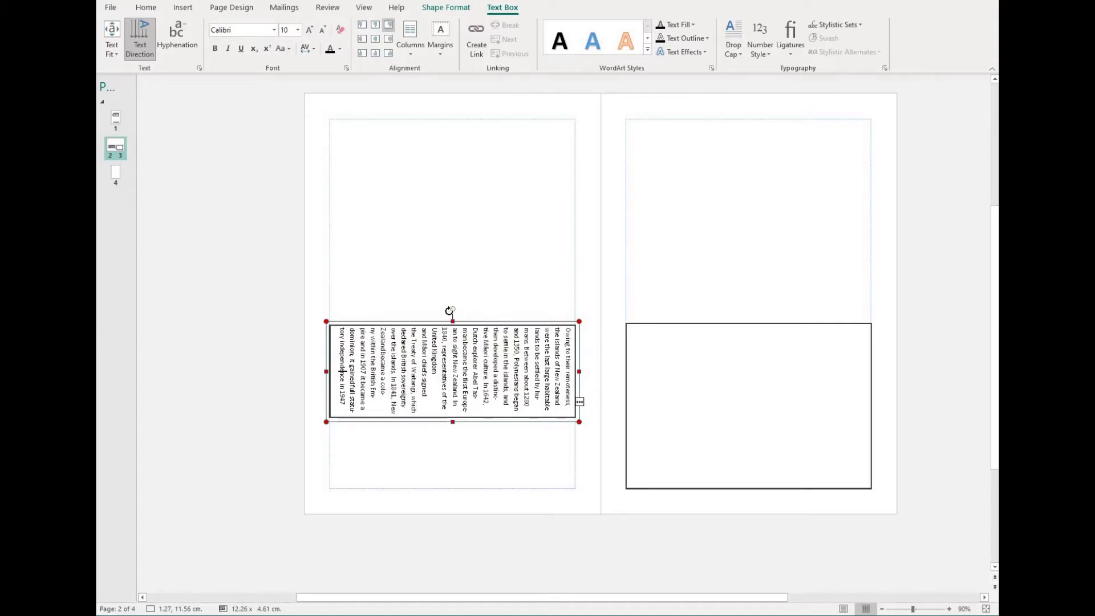
left_click_drag(452, 309, 448, 430)
left_click(152, 51)
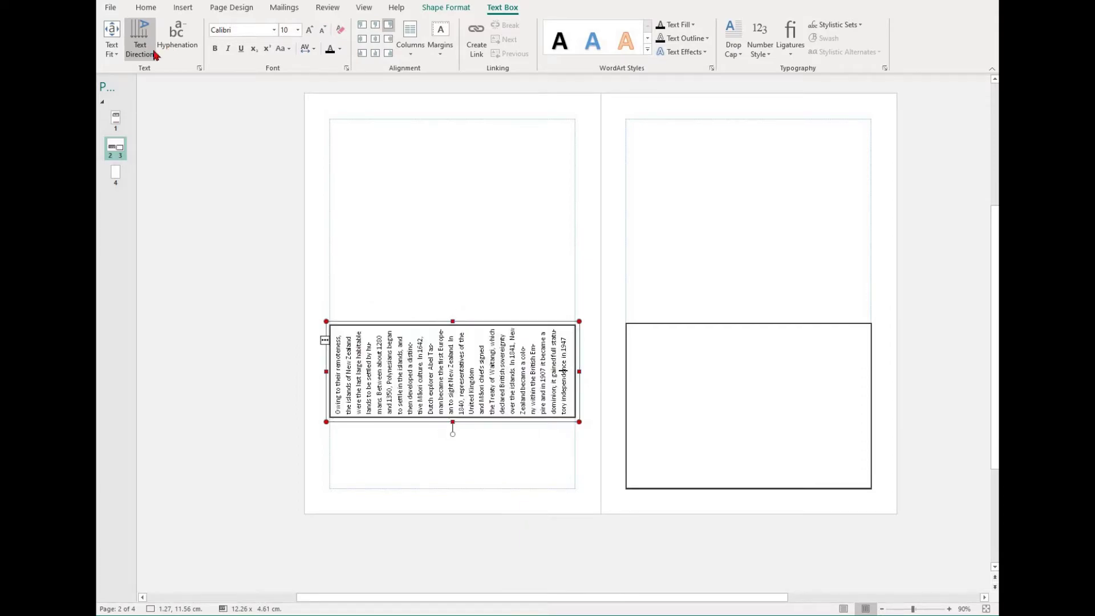
left_click(142, 54)
left_click(142, 52)
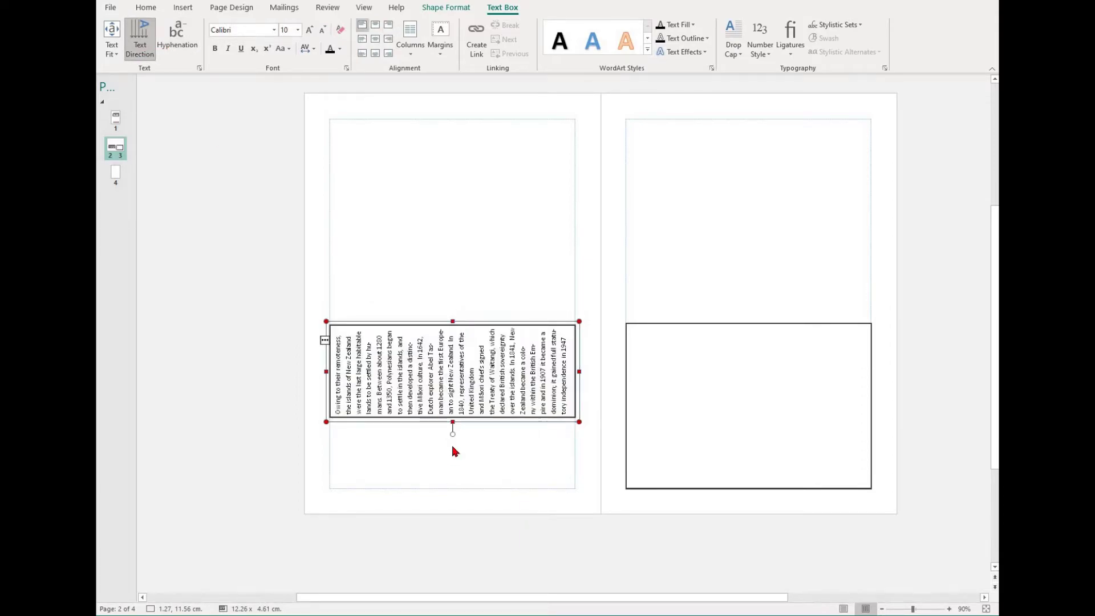
Rotate the text box back upright, return its text to horizontal and deselect the box
left_click_drag(316, 324, 450, 291)
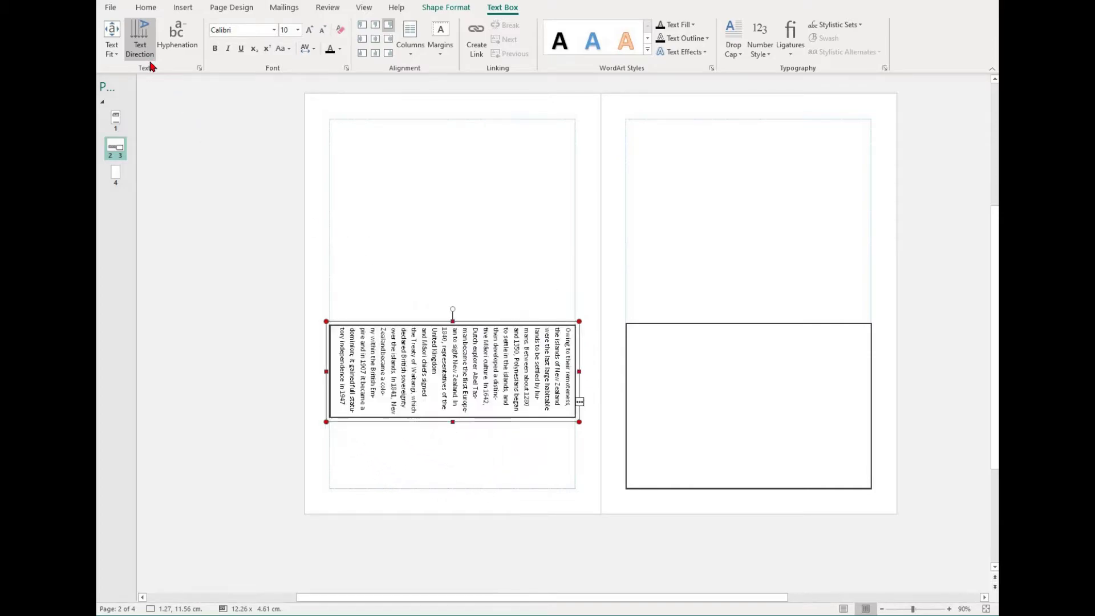
left_click(139, 37)
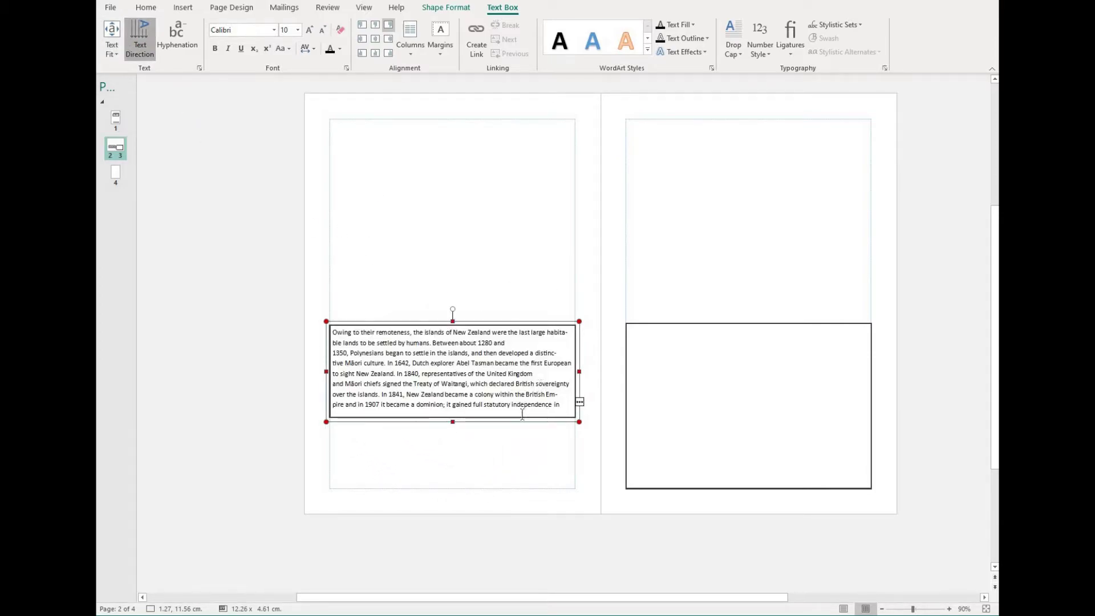
left_click_drag(556, 353, 548, 331)
left_click(539, 431)
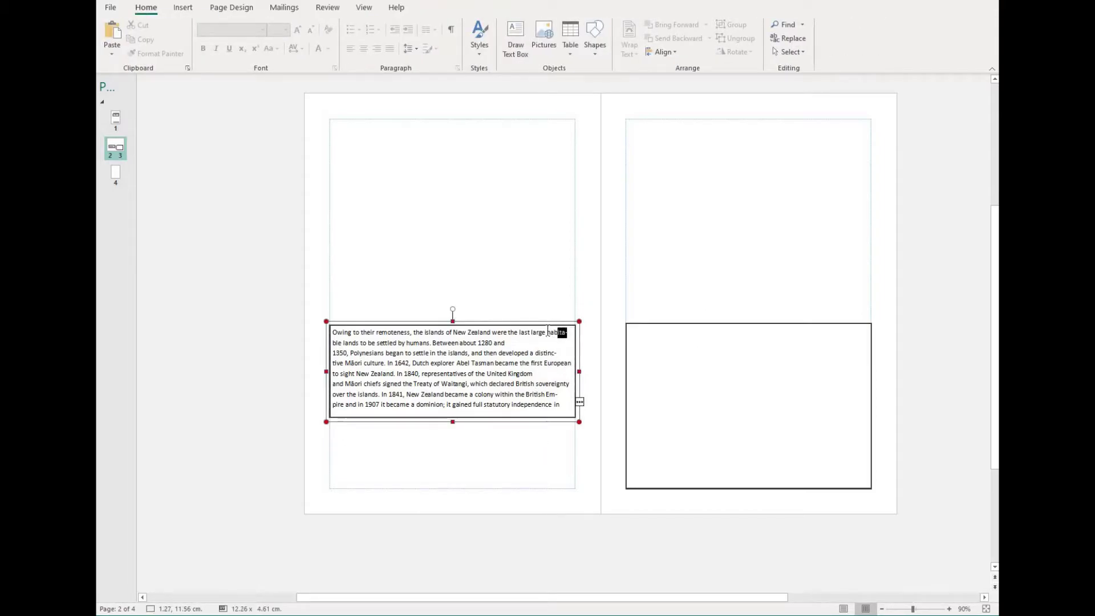
Select all of the paragraph's text and turn off automatic hyphenation for the story
left_click(496, 383)
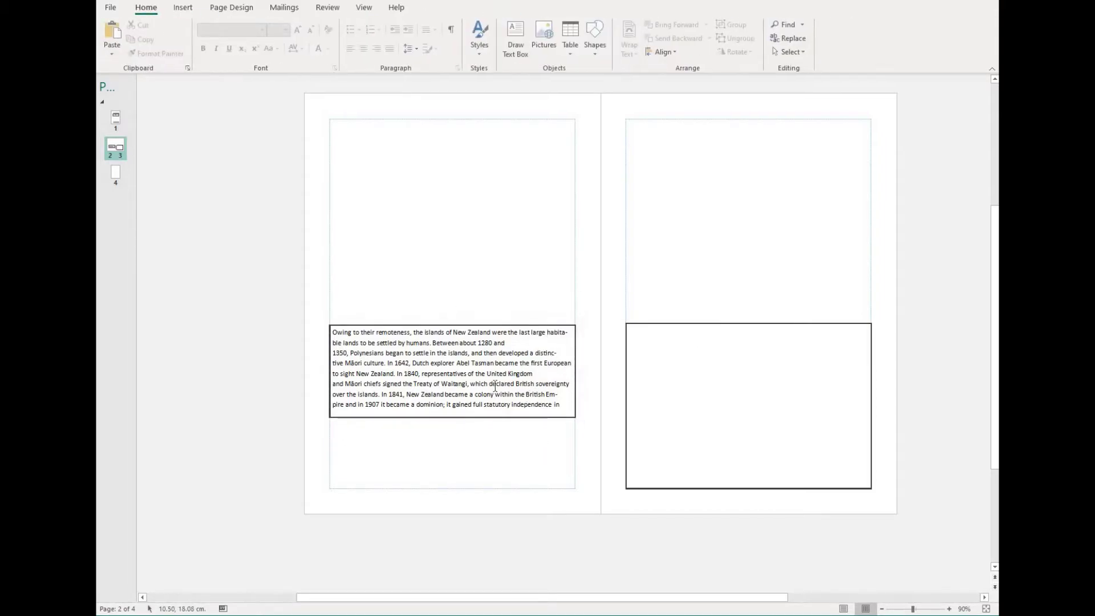
key("ctrl+a")
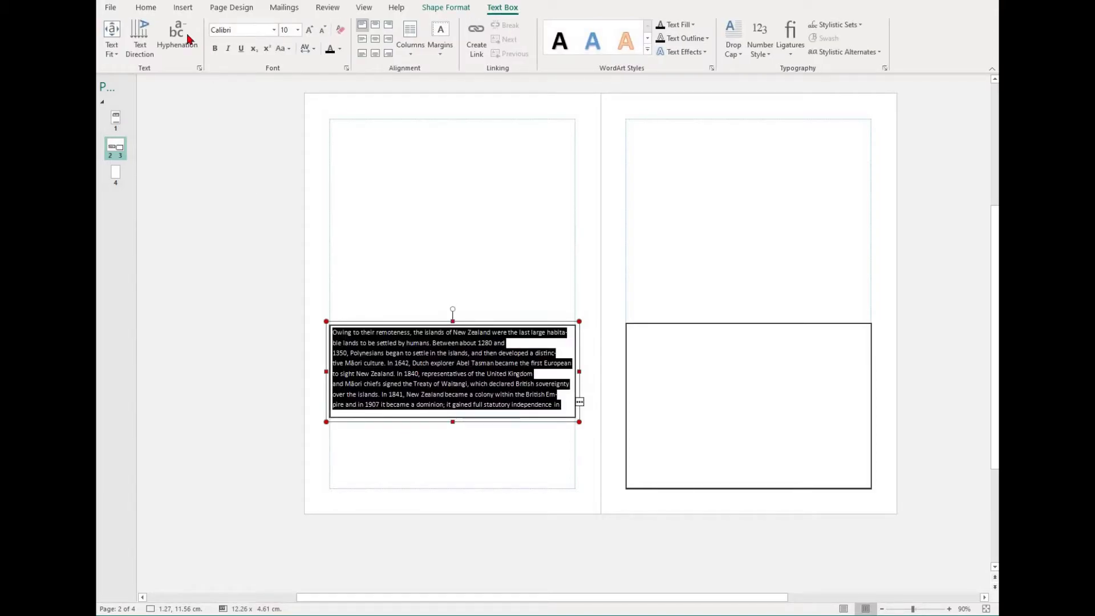
left_click(195, 62)
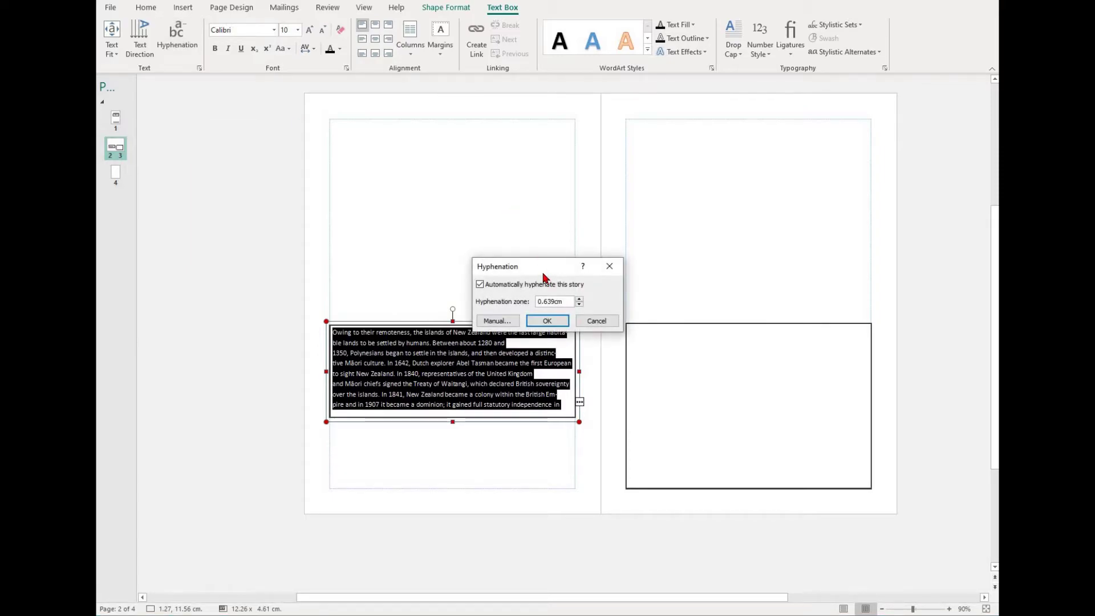
left_click_drag(528, 255, 521, 241)
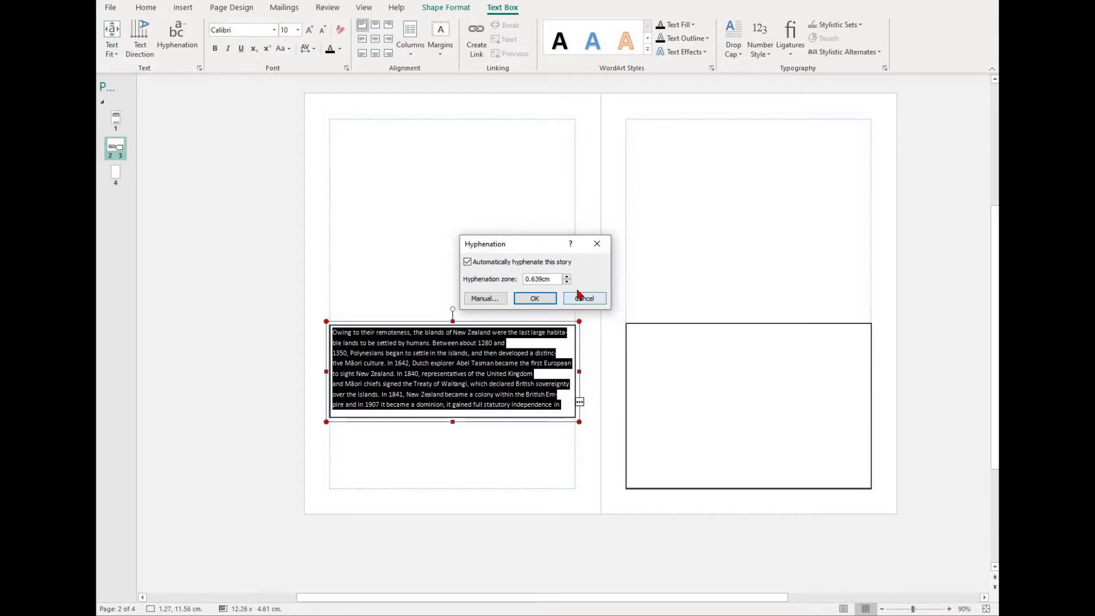
left_click(494, 264)
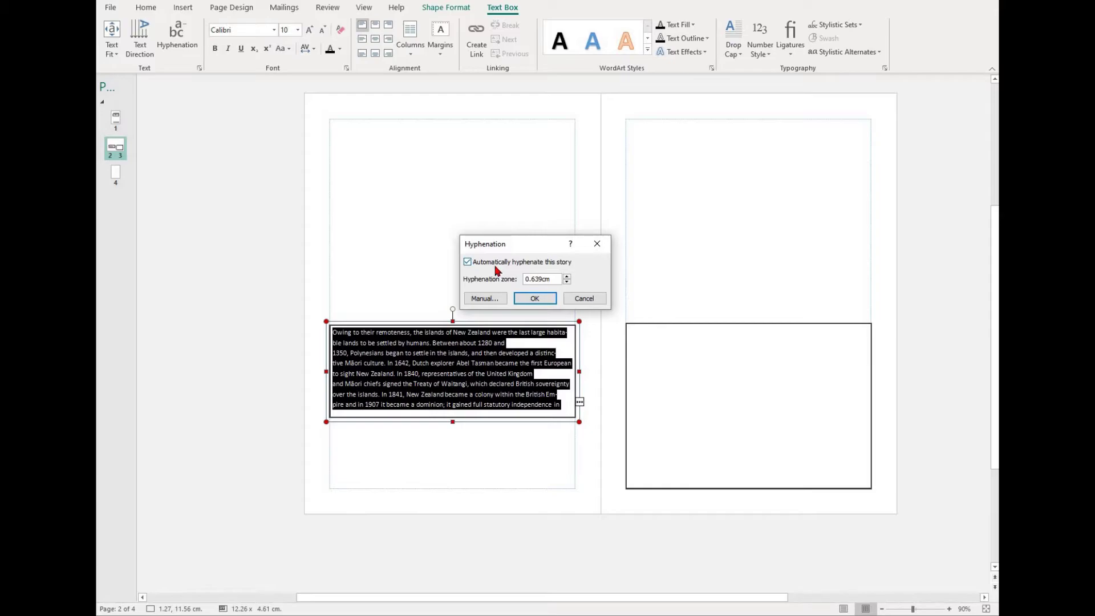
left_click(537, 299)
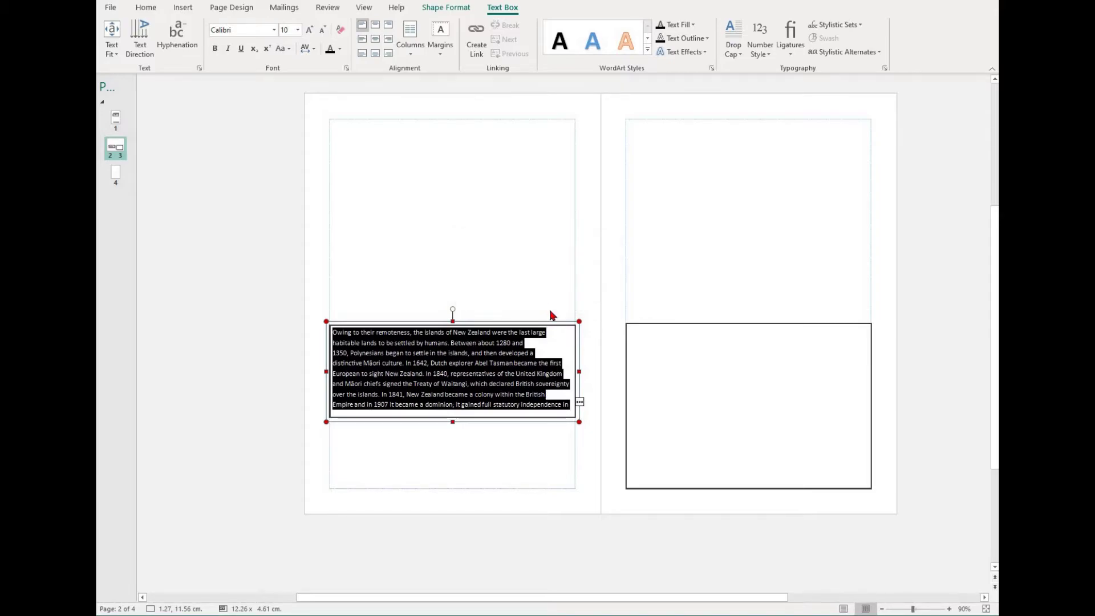
Turn automatic hyphenation back on for the story, keeping the 0.639 cm hyphenation zone
left_click(185, 57)
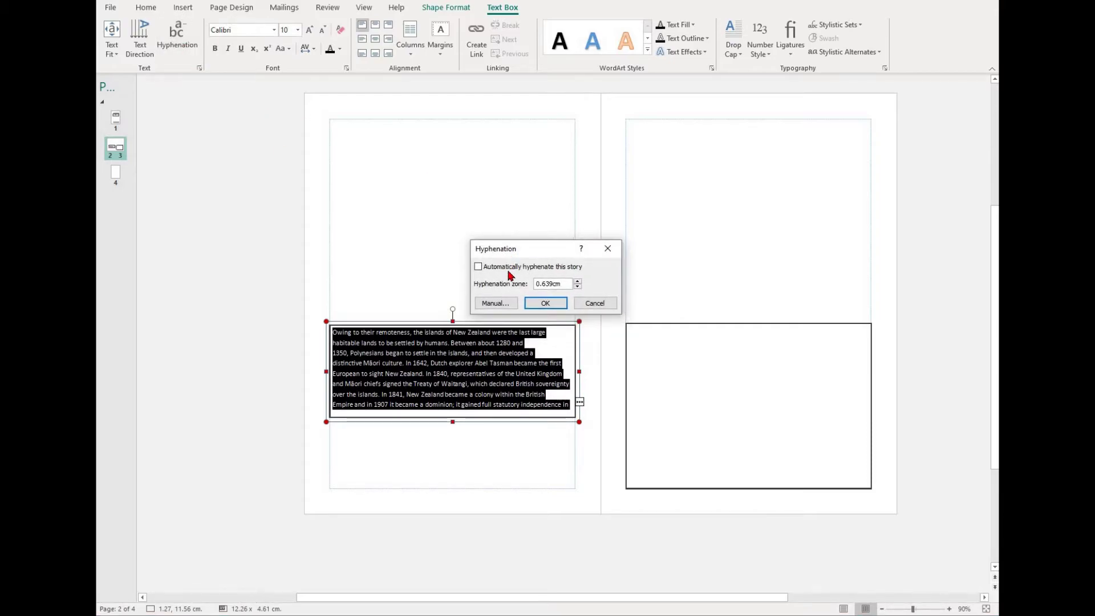
left_click(507, 271)
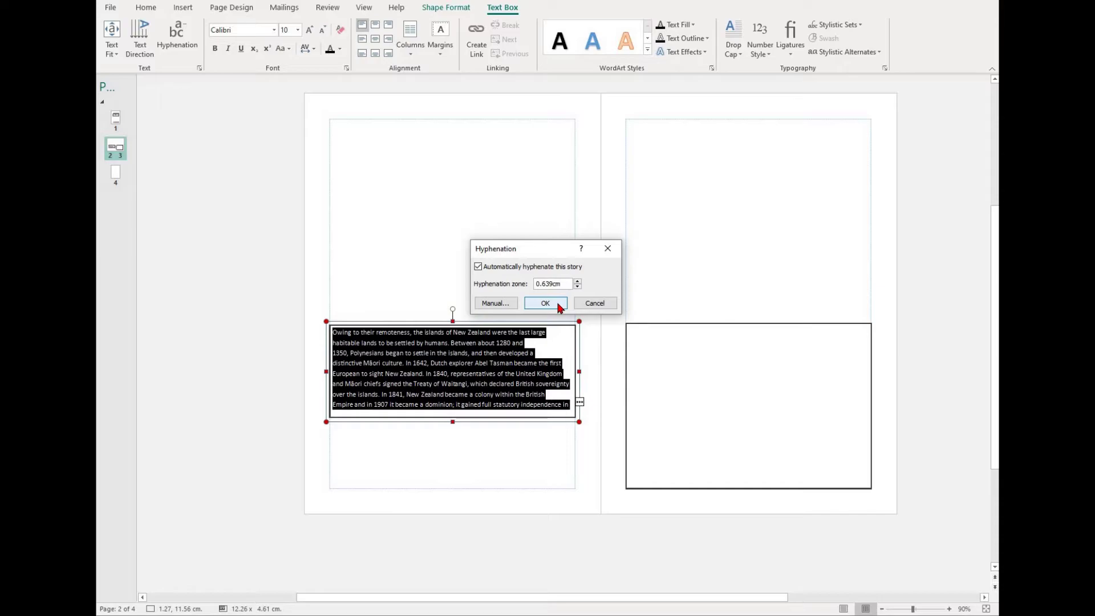
left_click(558, 306)
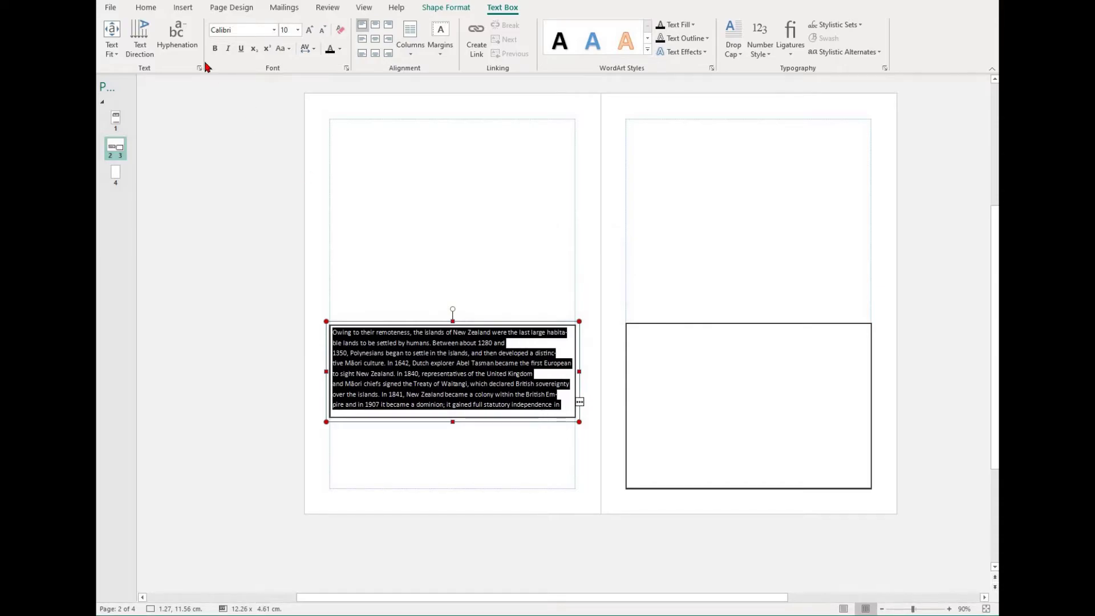
Turn off automatic hyphenation for the selected story and deselect its text
left_click(185, 54)
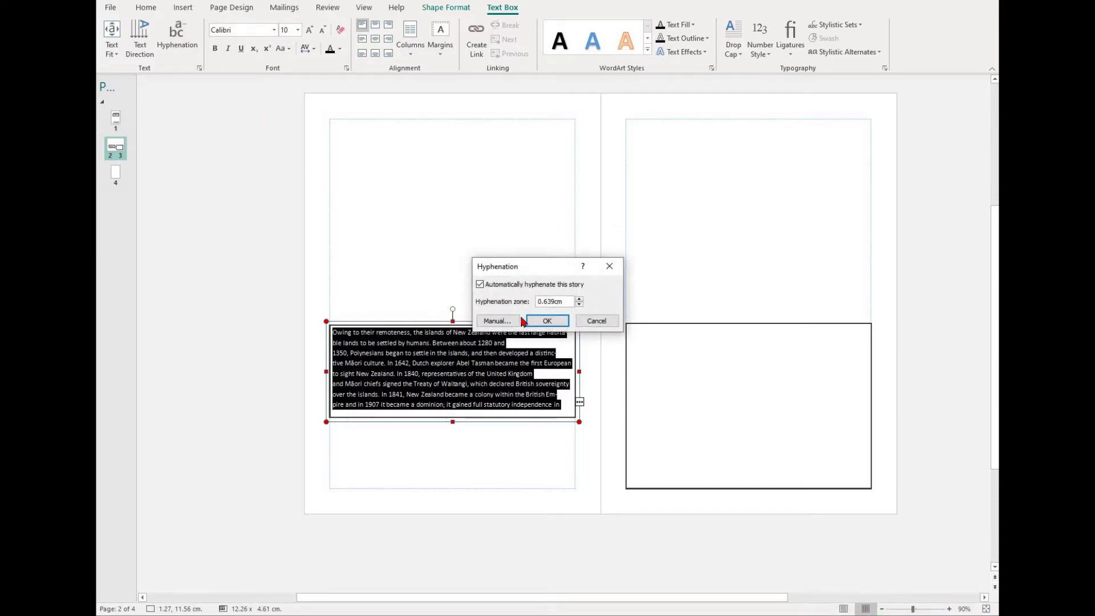
left_click(521, 286)
left_click(544, 321)
left_click(500, 387)
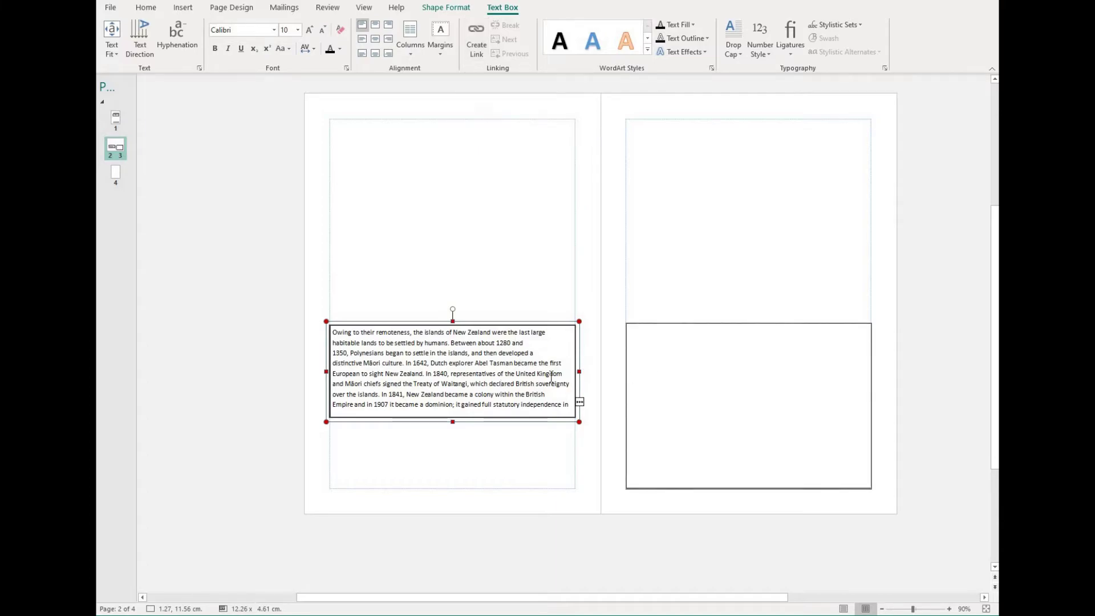
Link the paragraph's text box to the empty box on the facing page so the overflow text continues there
left_click(477, 51)
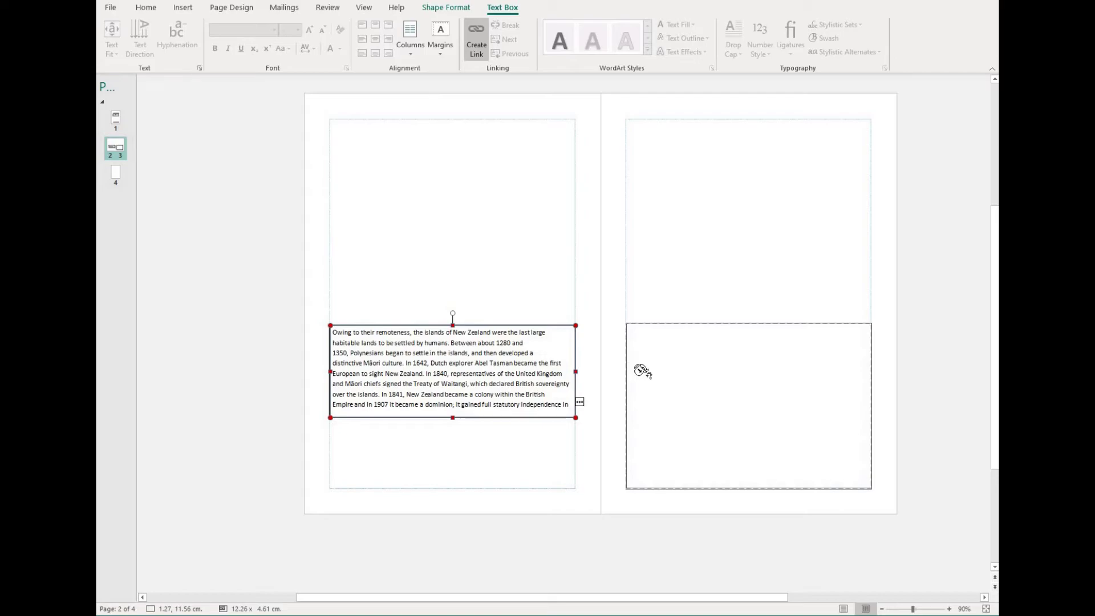
left_click(647, 373)
left_click(646, 373)
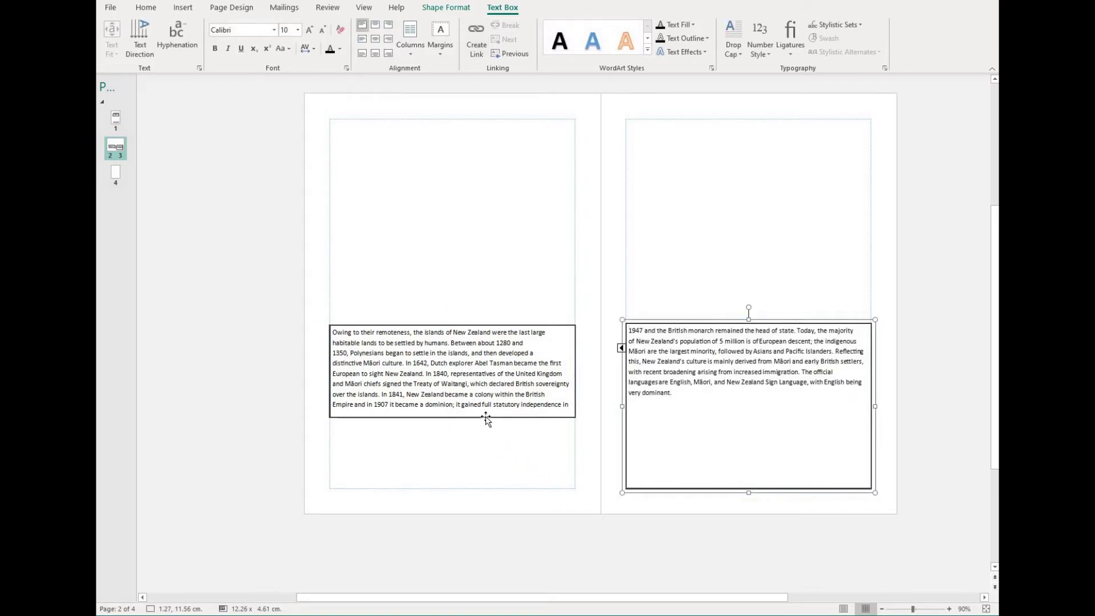
Shorten both linked text boxes to matching lower edges, making the first one about 4.23 cm high
left_click(483, 414)
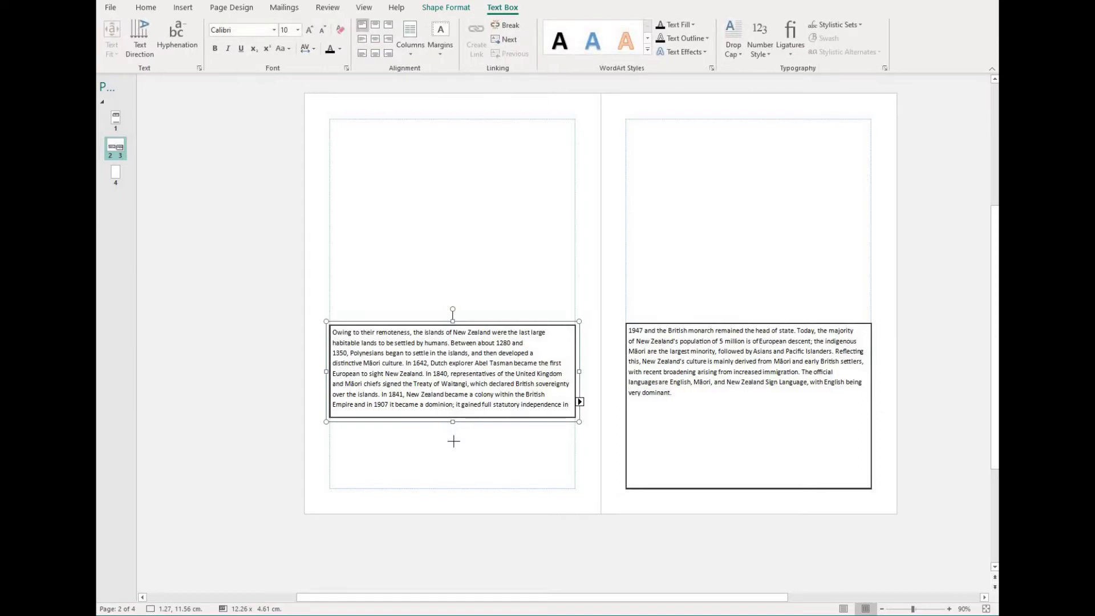
left_click_drag(453, 441, 454, 451)
left_click_drag(454, 452, 455, 412)
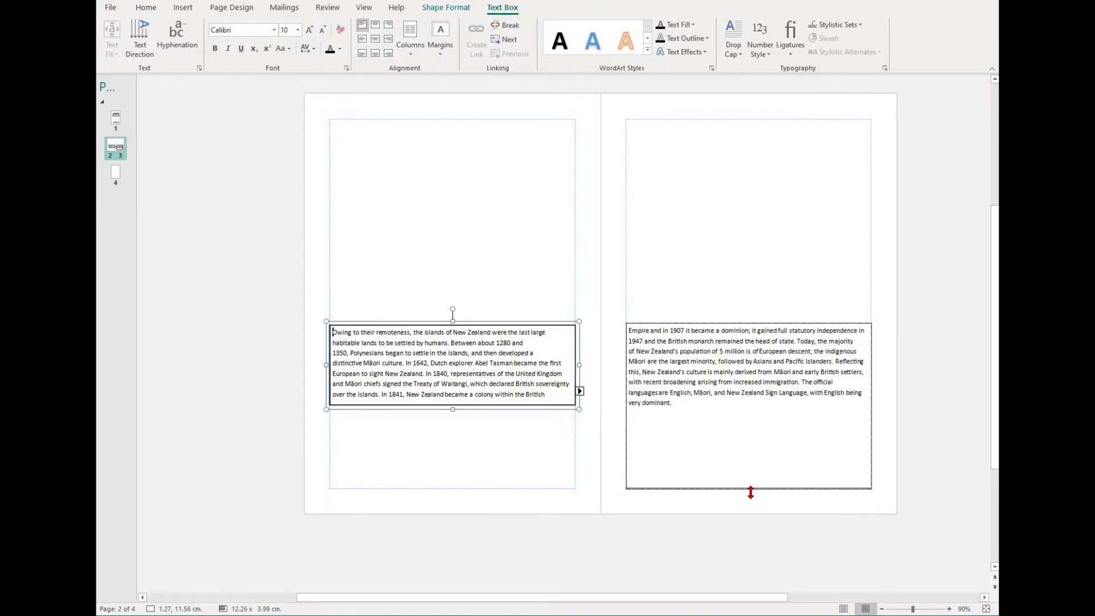
left_click_drag(751, 492, 746, 410)
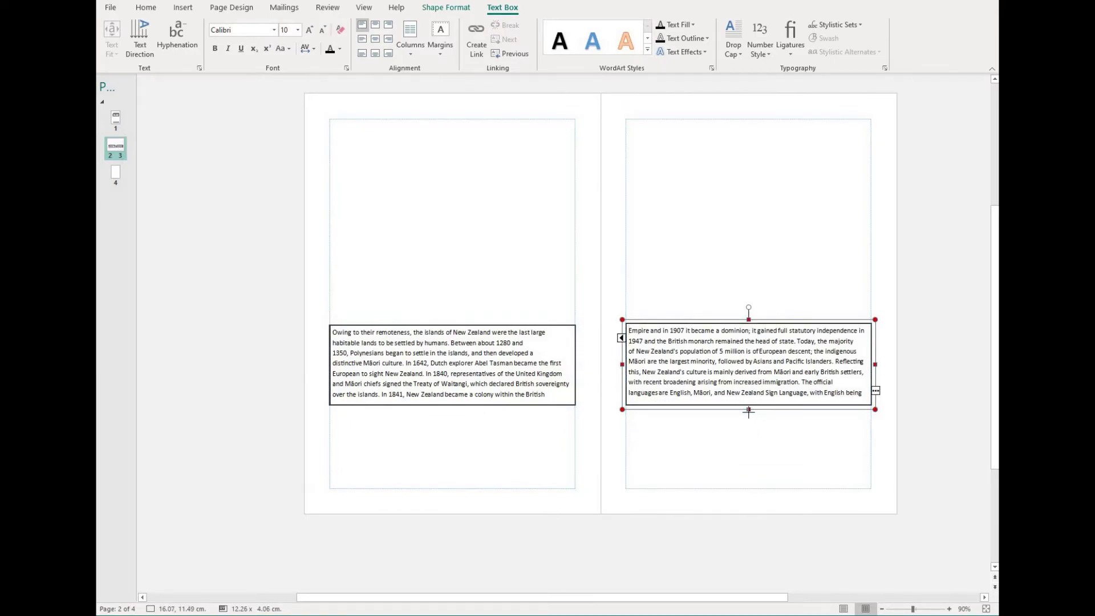
left_click(452, 409)
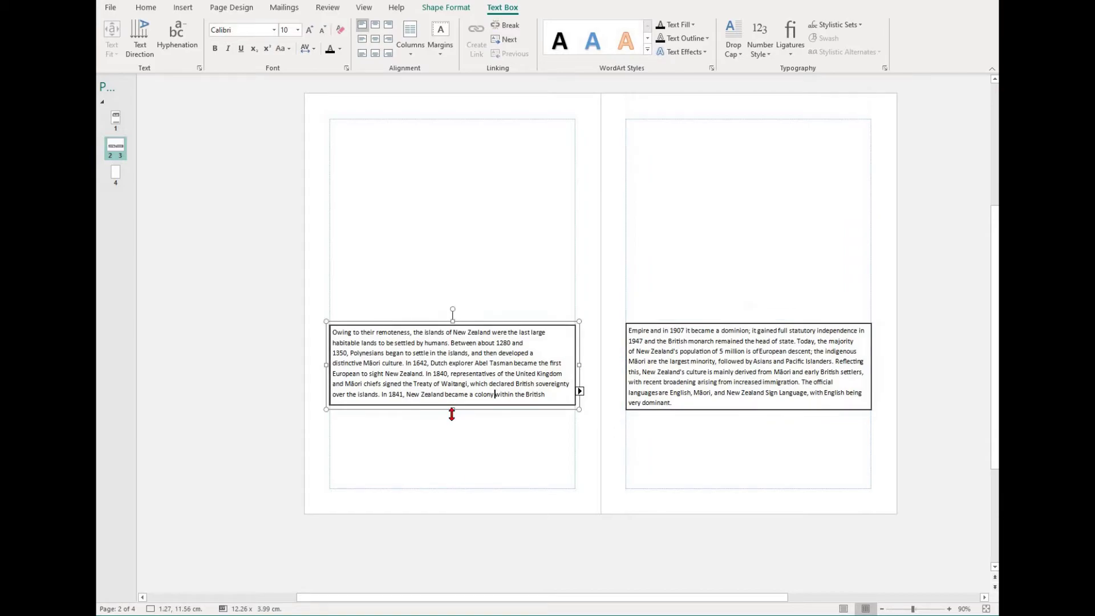
left_click_drag(452, 414, 452, 414)
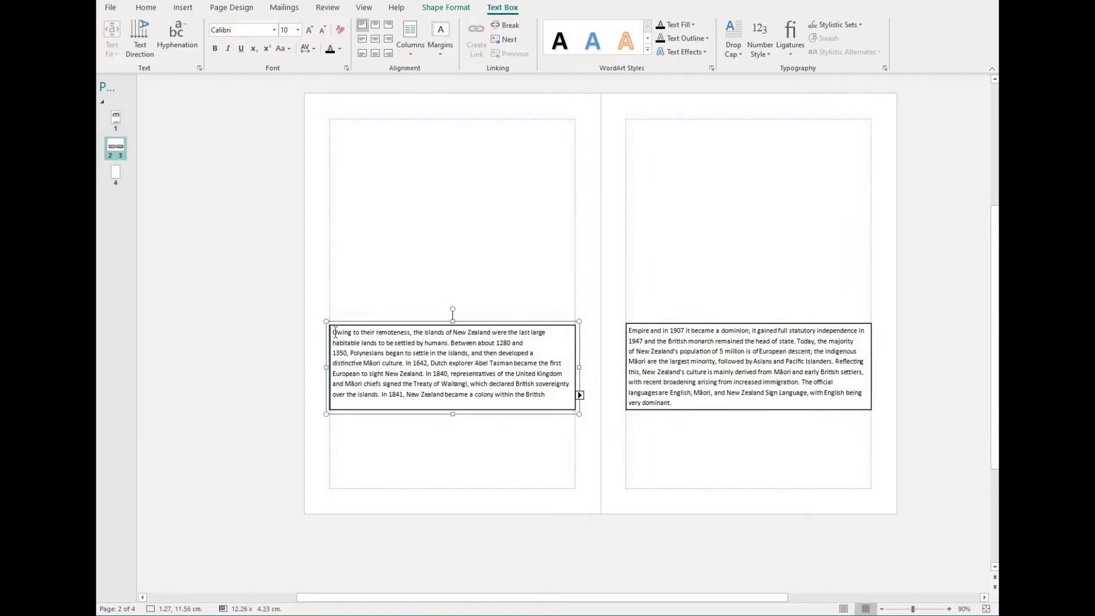
Select the paragraph's opening letter O and apply Drop Cap Style 5
left_click_drag(332, 333, 337, 334)
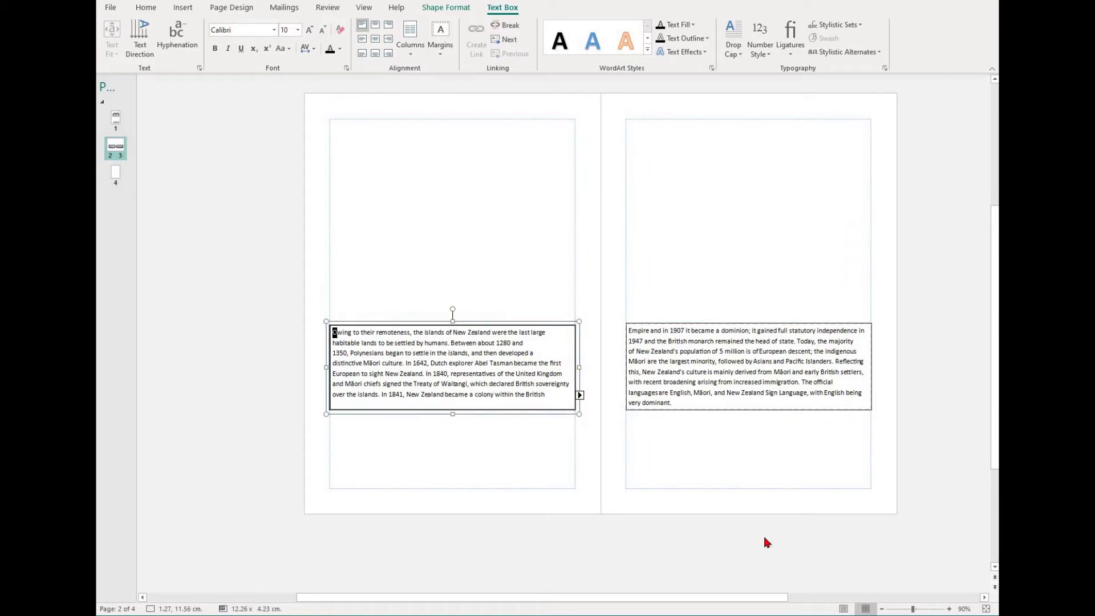
left_click(736, 50)
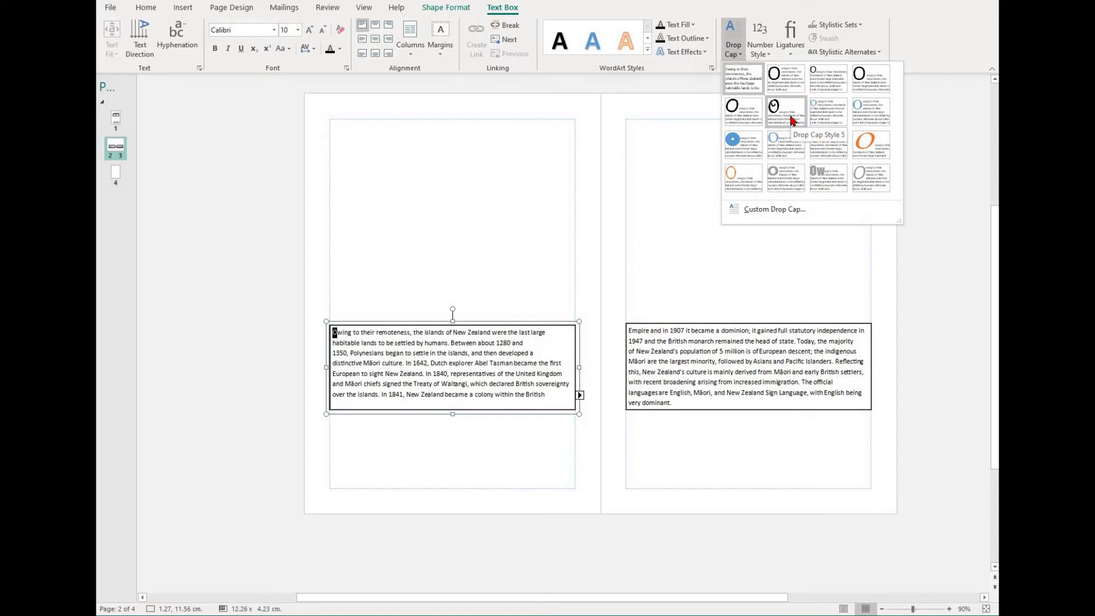
left_click(791, 120)
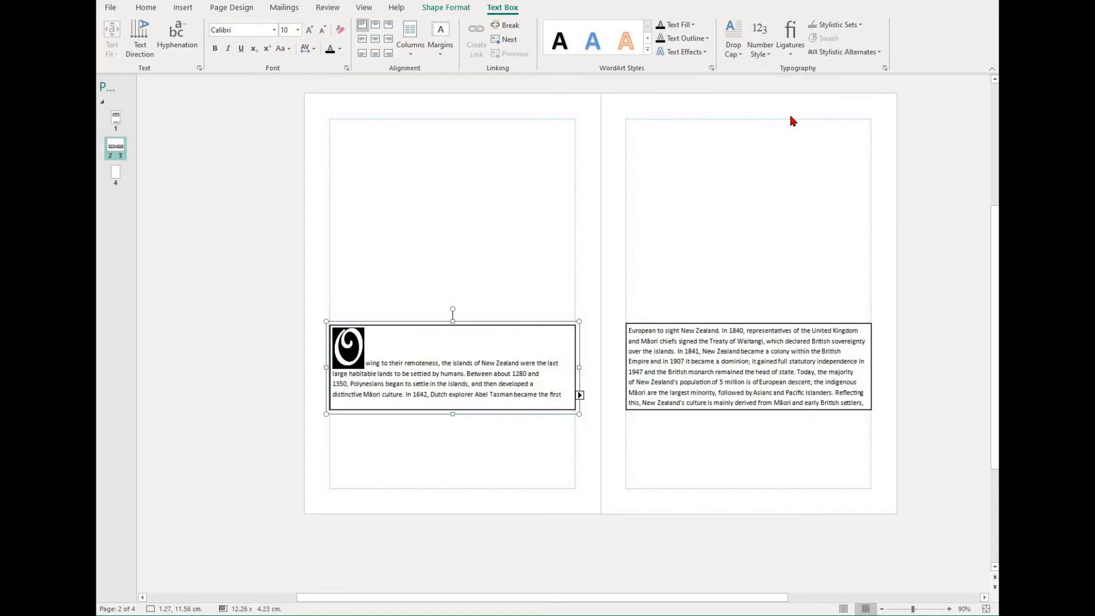
Try the orange two-letter drop cap on the paragraph's opening, and replace it with the plain black single-letter style raised above the lines
left_click(733, 42)
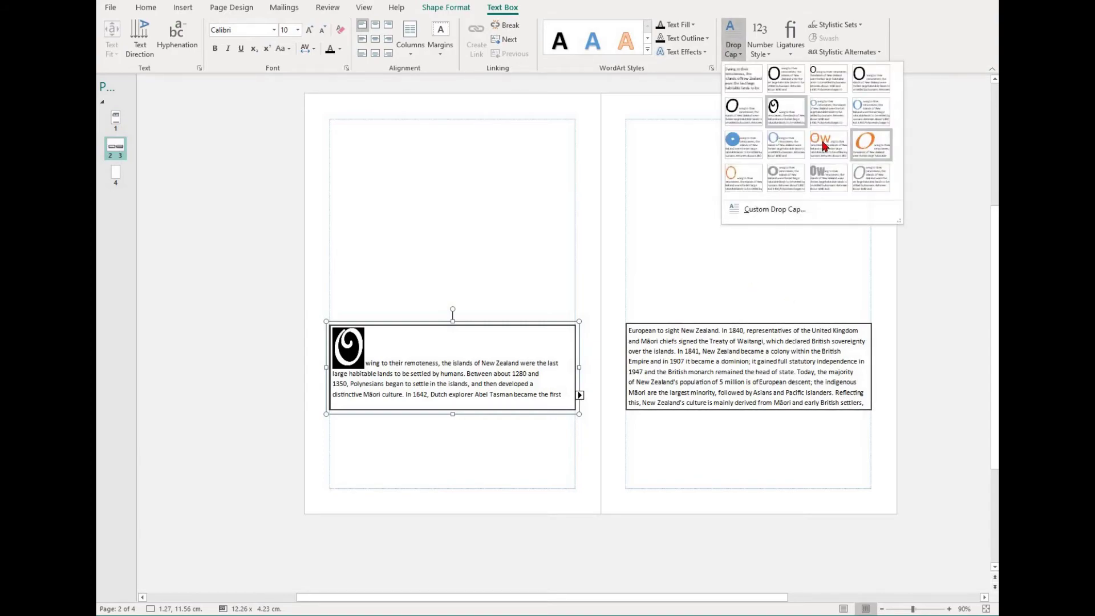
left_click(825, 144)
left_click(741, 59)
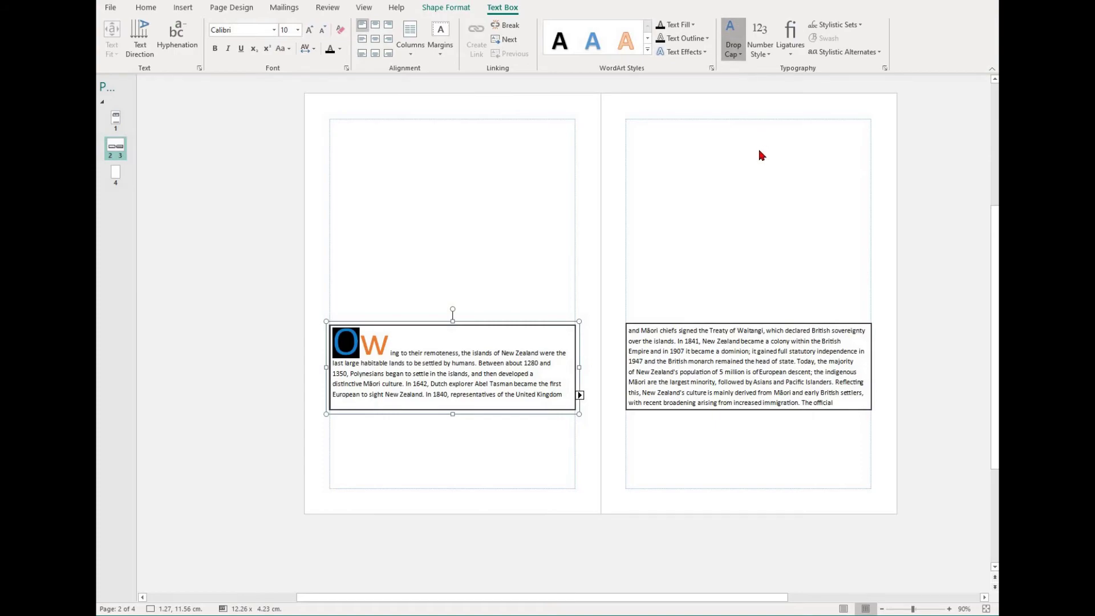
left_click(871, 79)
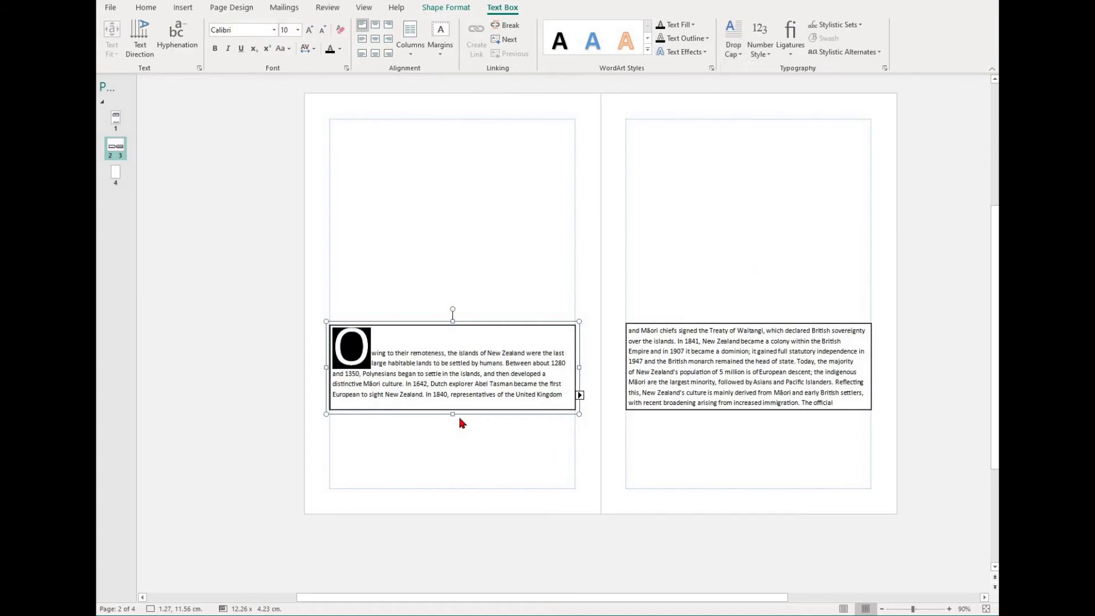
Lengthen both linked text boxes to matching lower edges, making the first one about 4.91 cm high
left_click_drag(452, 415, 451, 428)
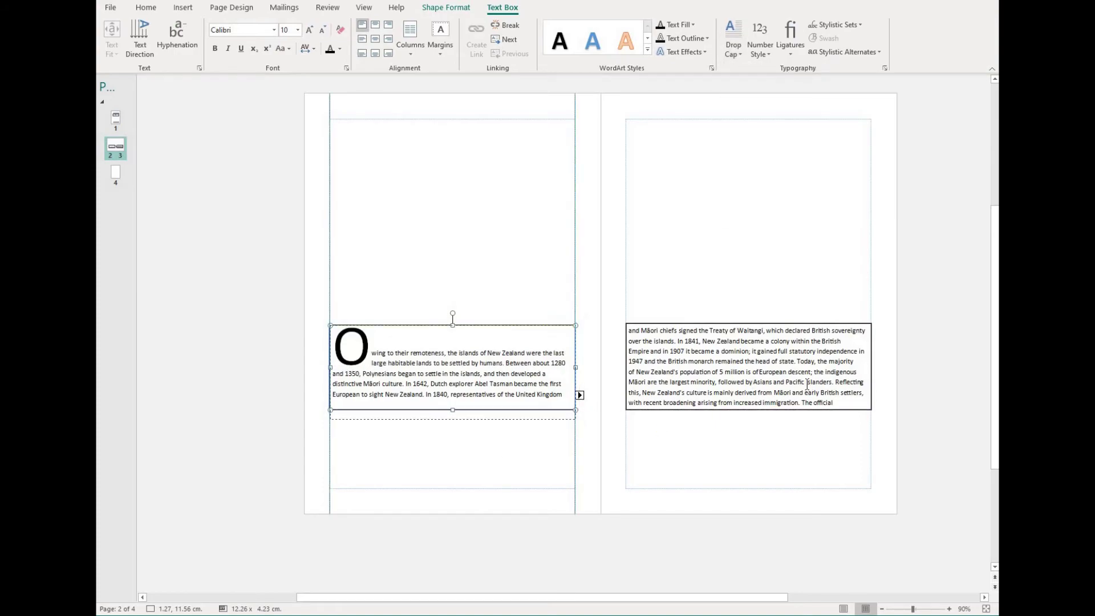
left_click(809, 382)
left_click_drag(749, 415, 747, 429)
left_click(448, 353)
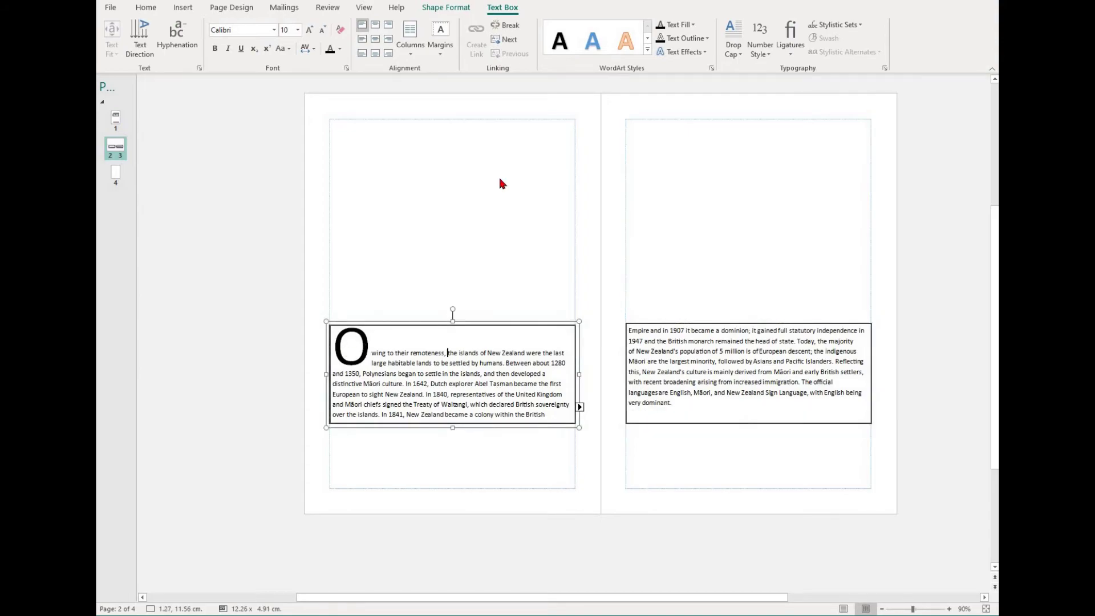
Customise the opening letter's drop cap, comparing the raised and dropped positions, and apply the Dropped position with letters 3 lines high
left_click_drag(371, 353, 341, 349)
left_click(733, 51)
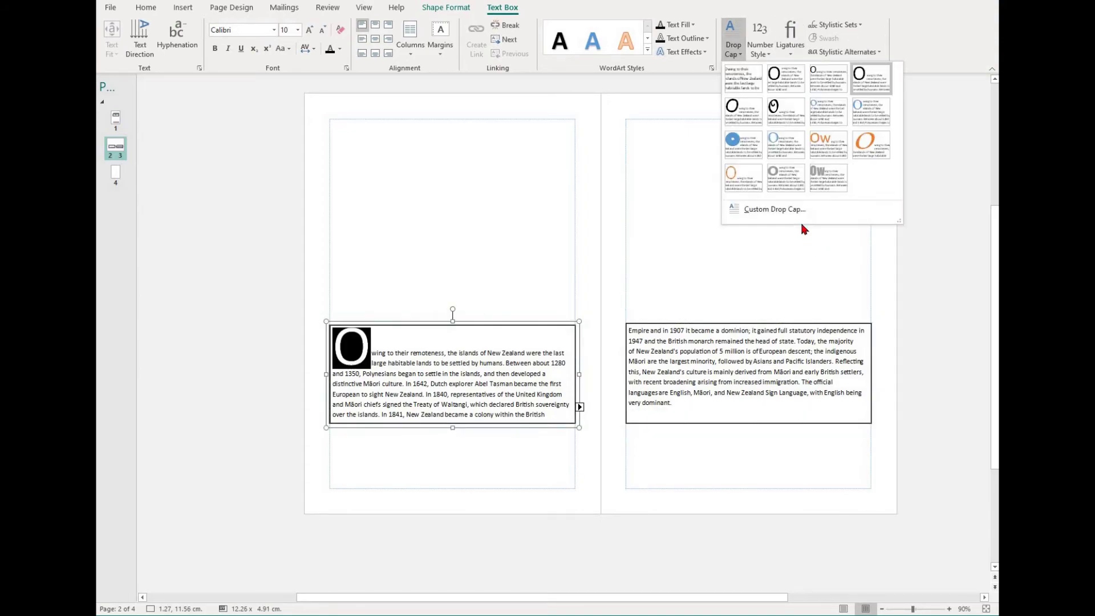
left_click(803, 215)
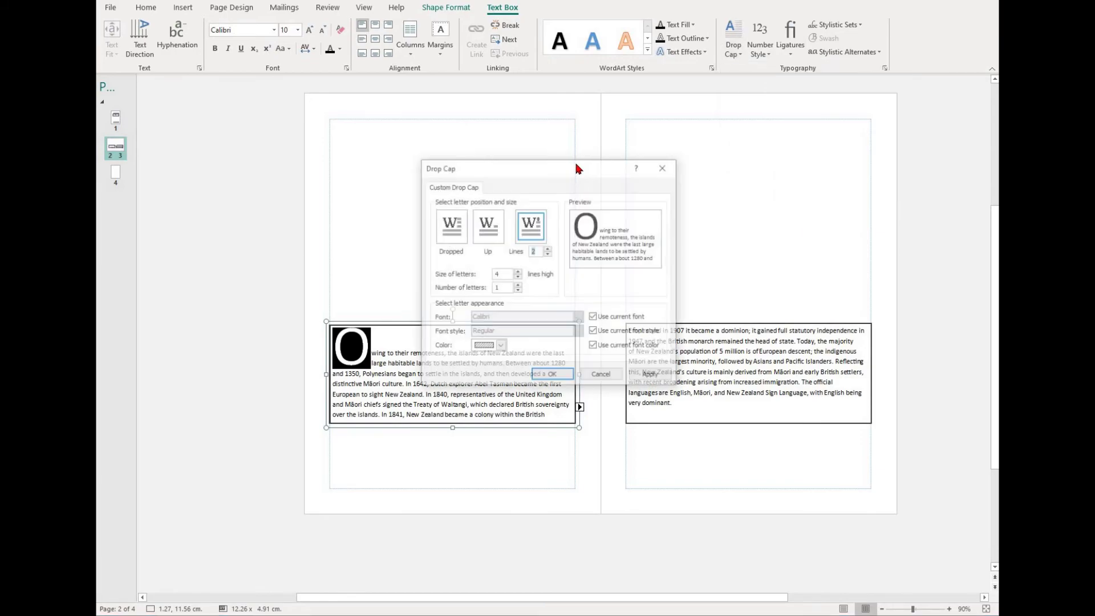
left_click_drag(575, 165, 616, 102)
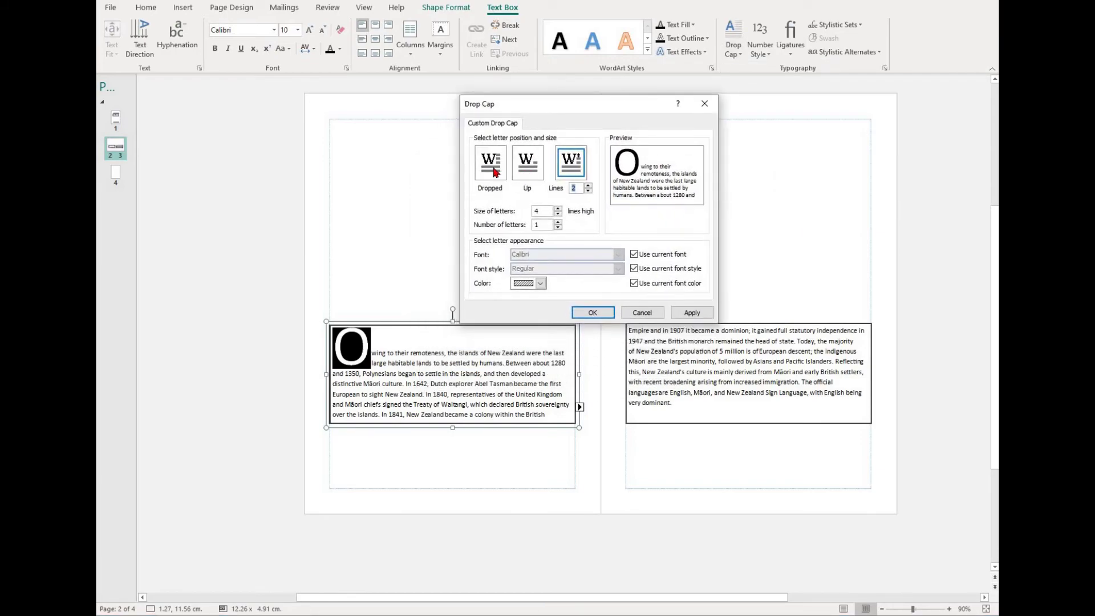
left_click(588, 191)
left_click(588, 191)
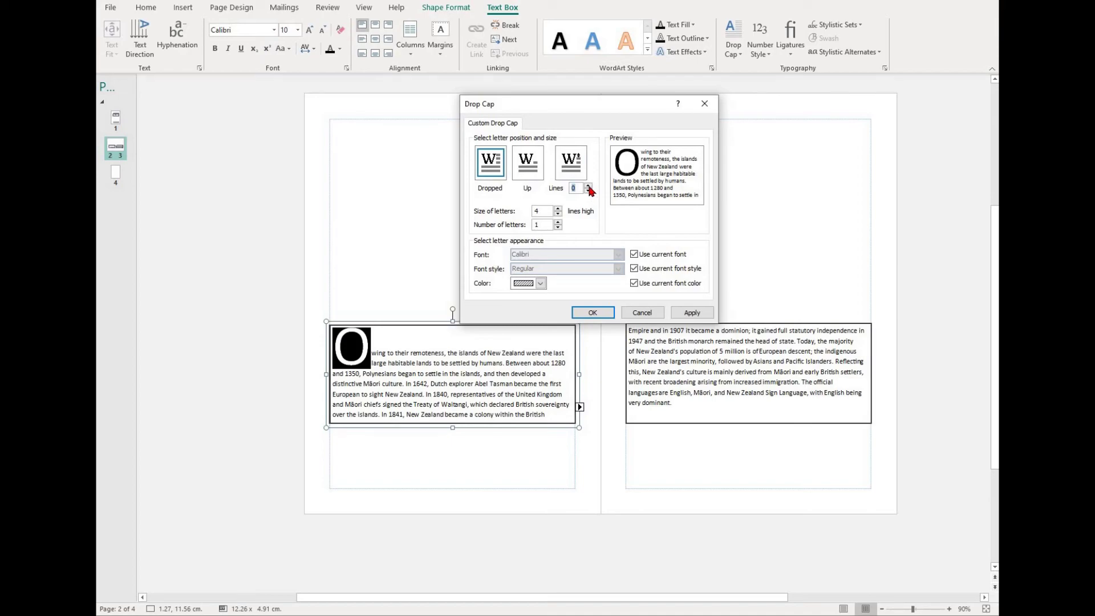
left_click(590, 188)
left_click(588, 192)
left_click(589, 188)
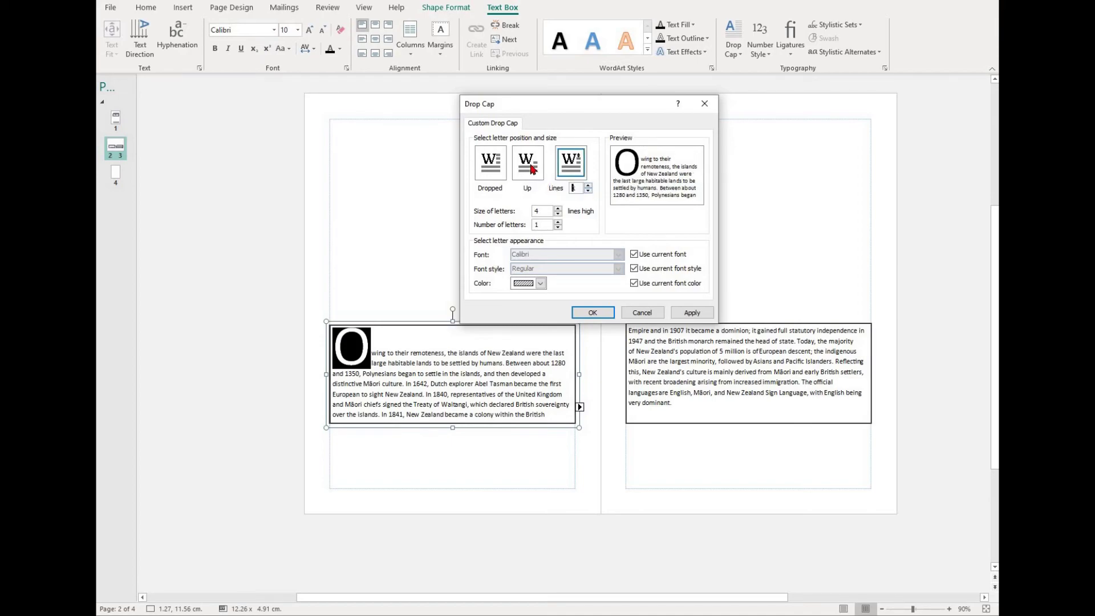
left_click(588, 191)
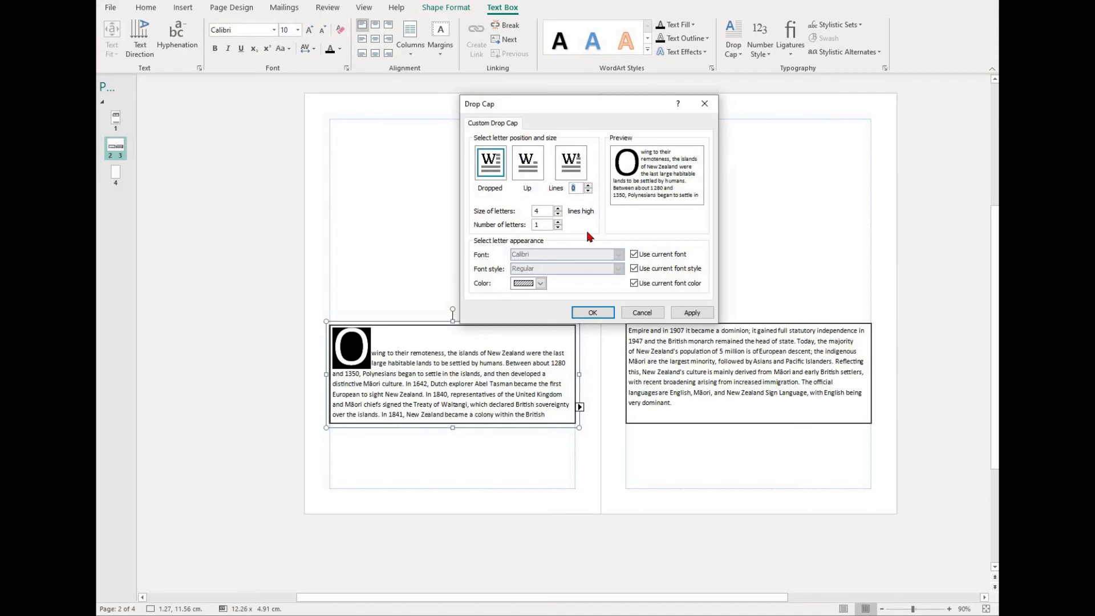
left_click(558, 215)
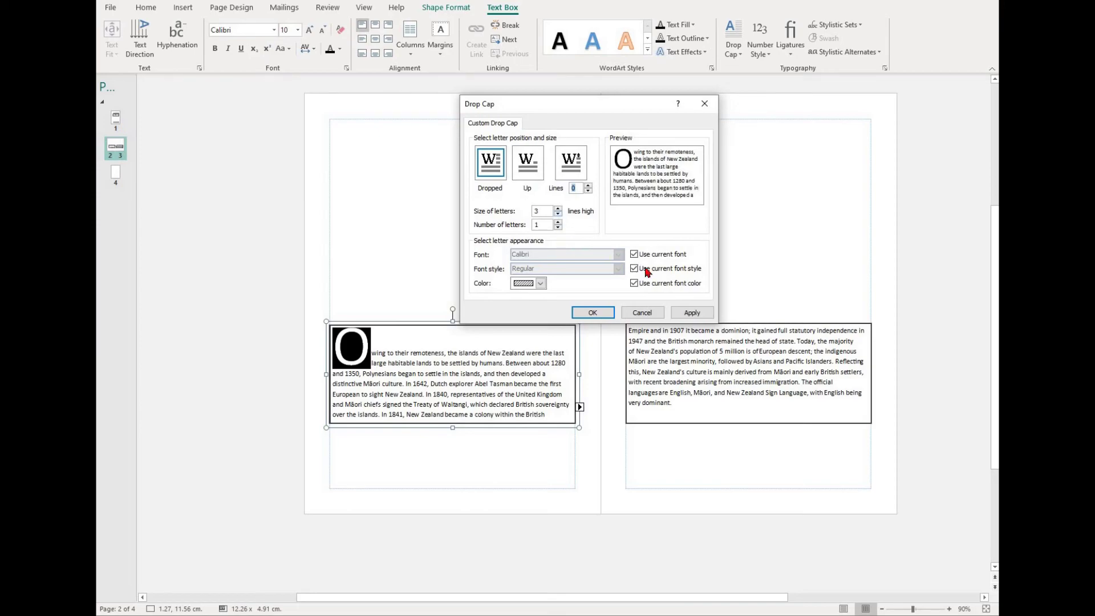
key("Return")
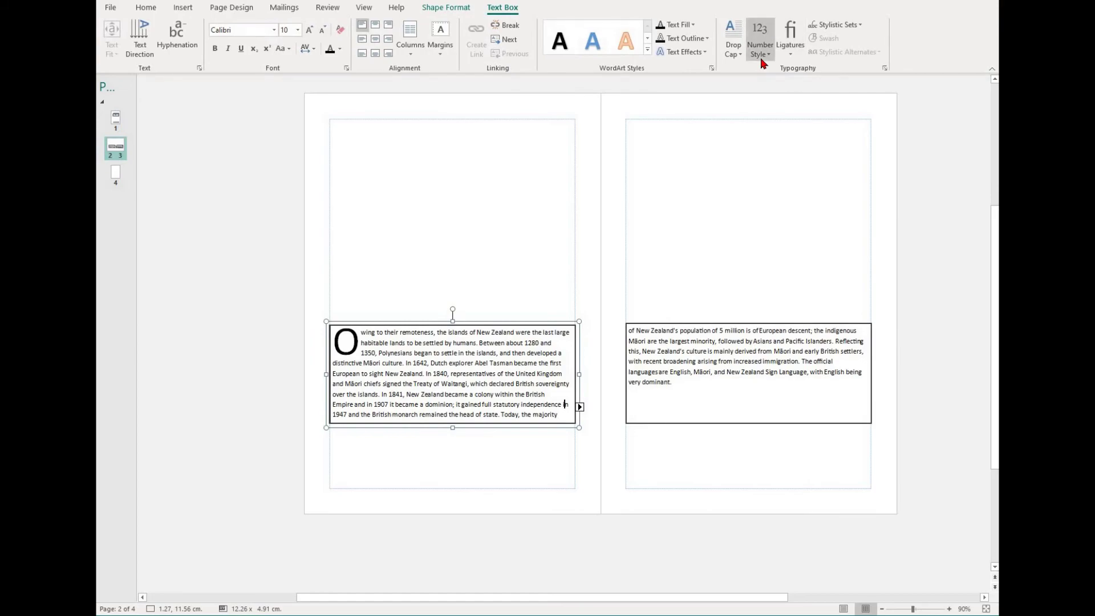
Look through the number style and ligature options available for the paragraph
left_click(766, 54)
left_click(791, 54)
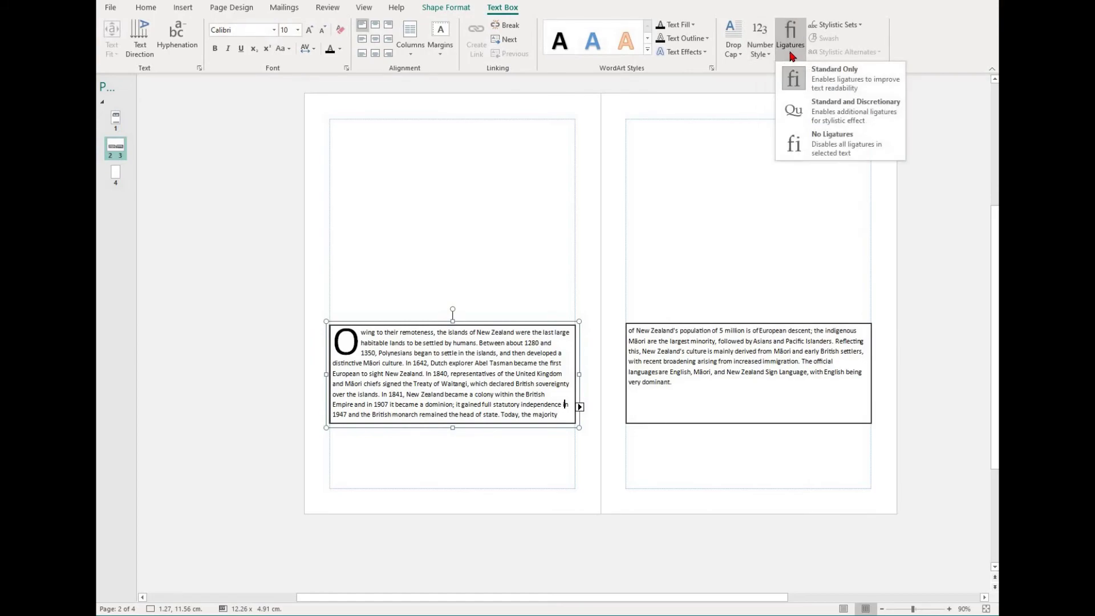
left_click(839, 53)
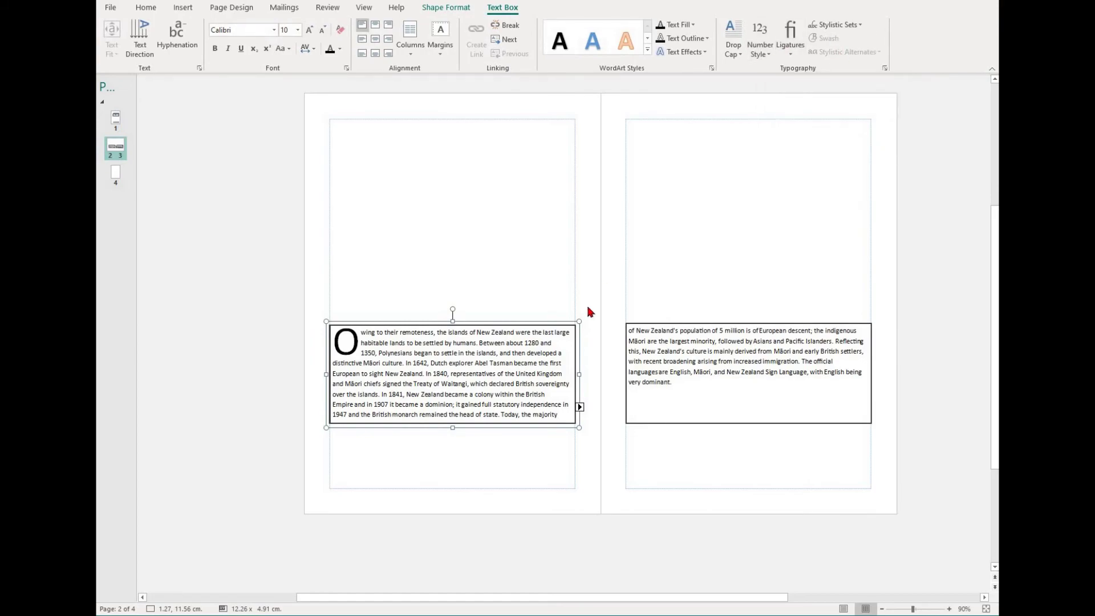
Select the words "of the United" and examine the stylistic alternates and stylistic sets offered for them
left_click_drag(498, 374, 537, 374)
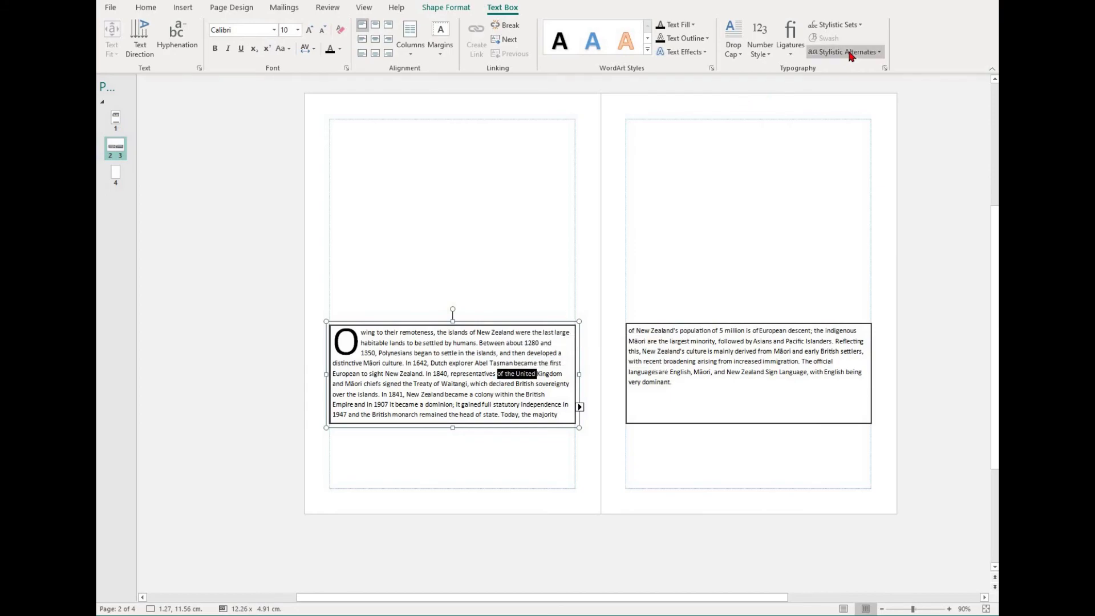
left_click(844, 52)
left_click(865, 98)
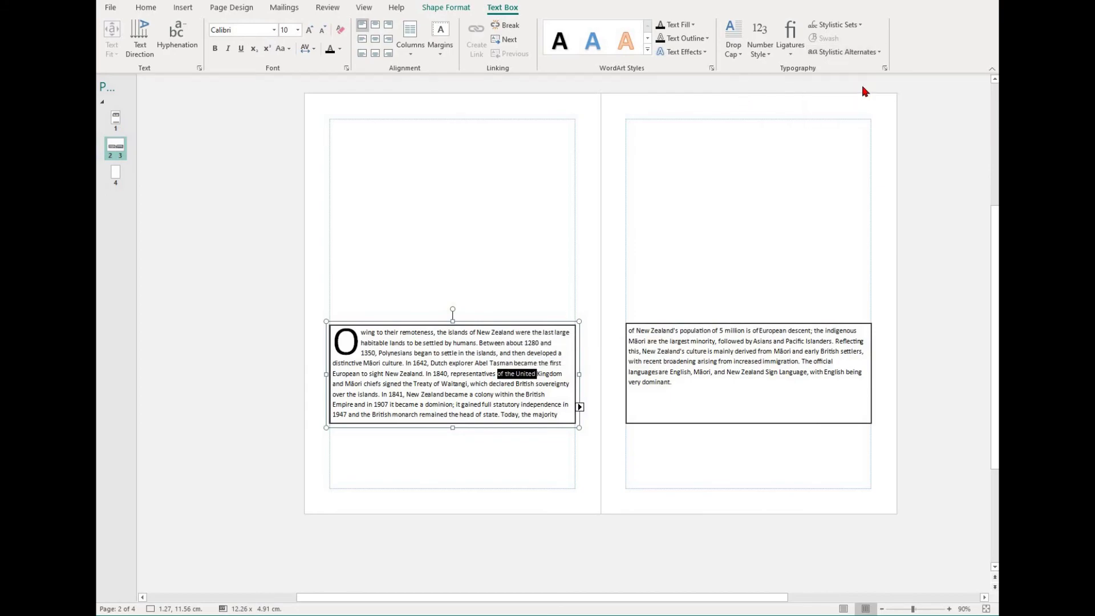
left_click(850, 25)
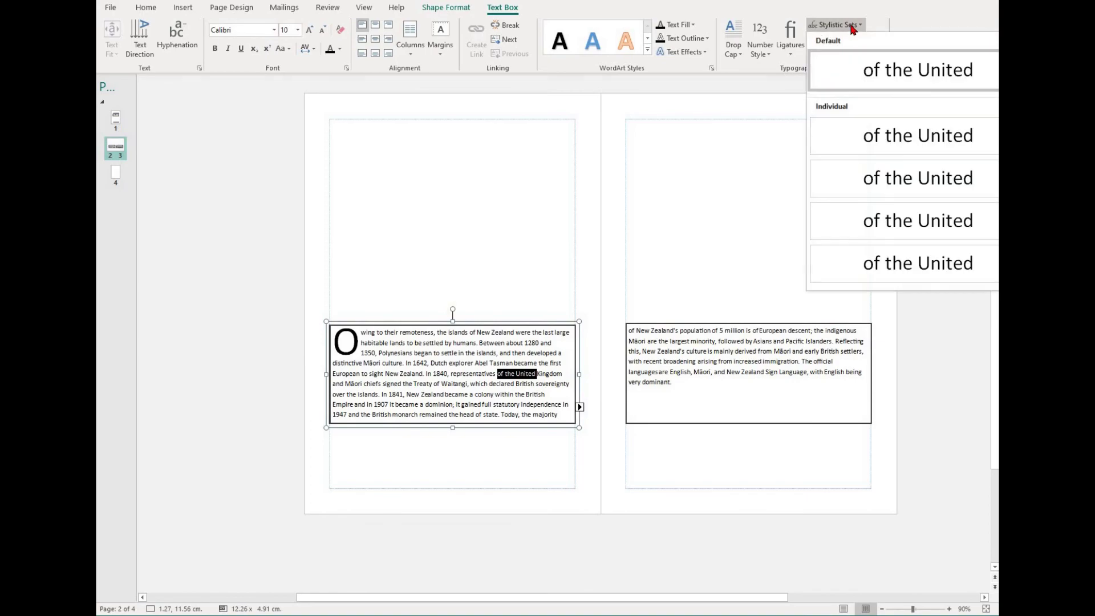
left_click(523, 345)
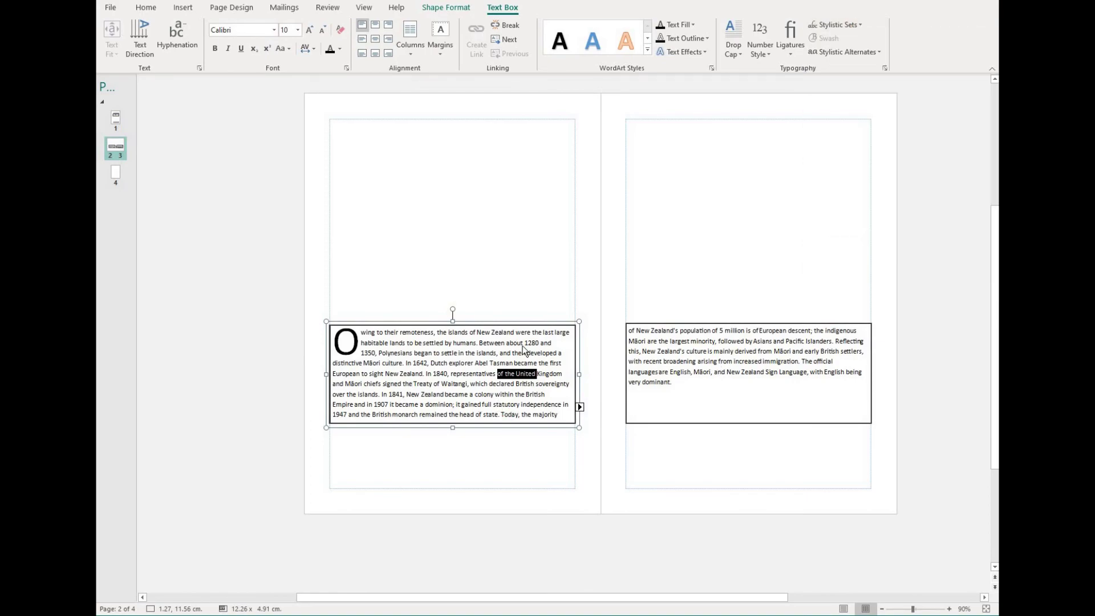
Select the text "1280 and 1350," and view its ligature options
left_click_drag(523, 344, 378, 352)
left_click(785, 53)
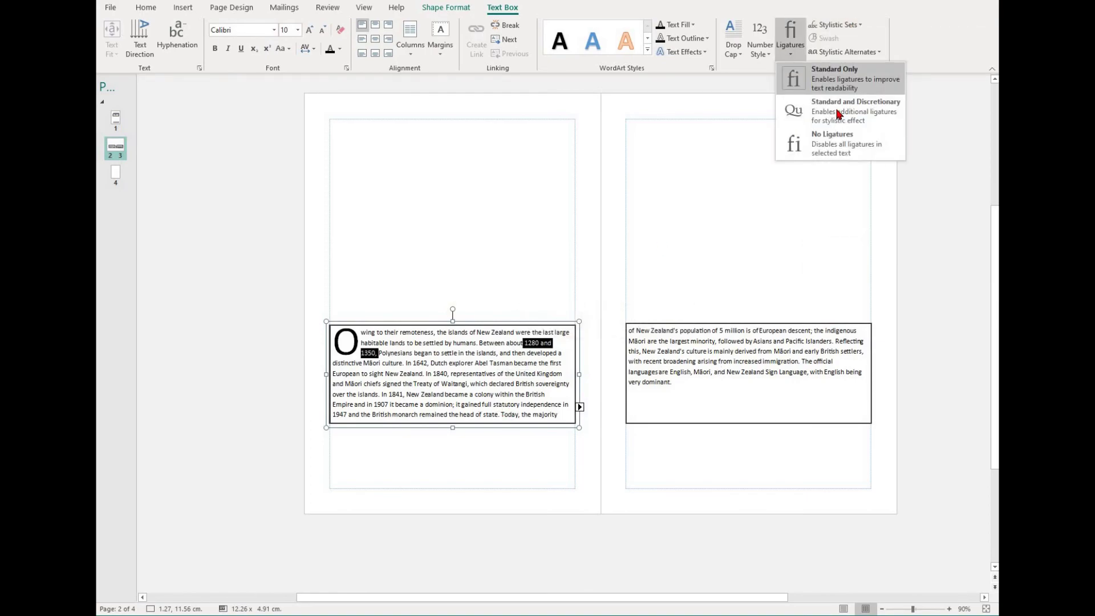